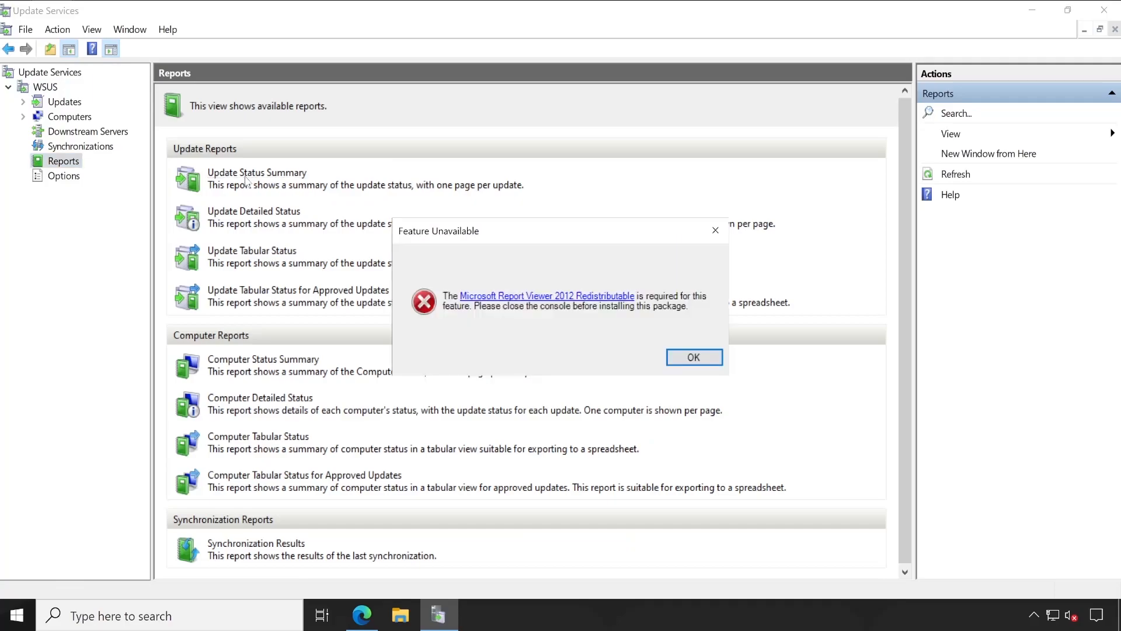
# Download the Microsoft Report Viewer 2012 Runtime in English from the link in the report's error message.
pyautogui.click(695, 357)
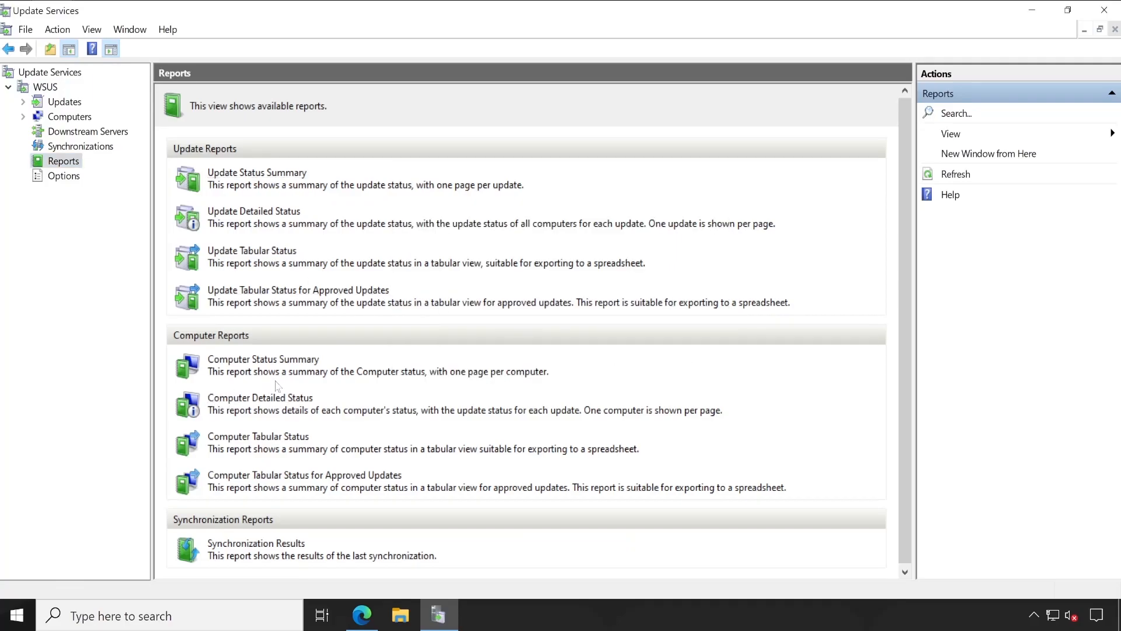
pyautogui.click(288, 364)
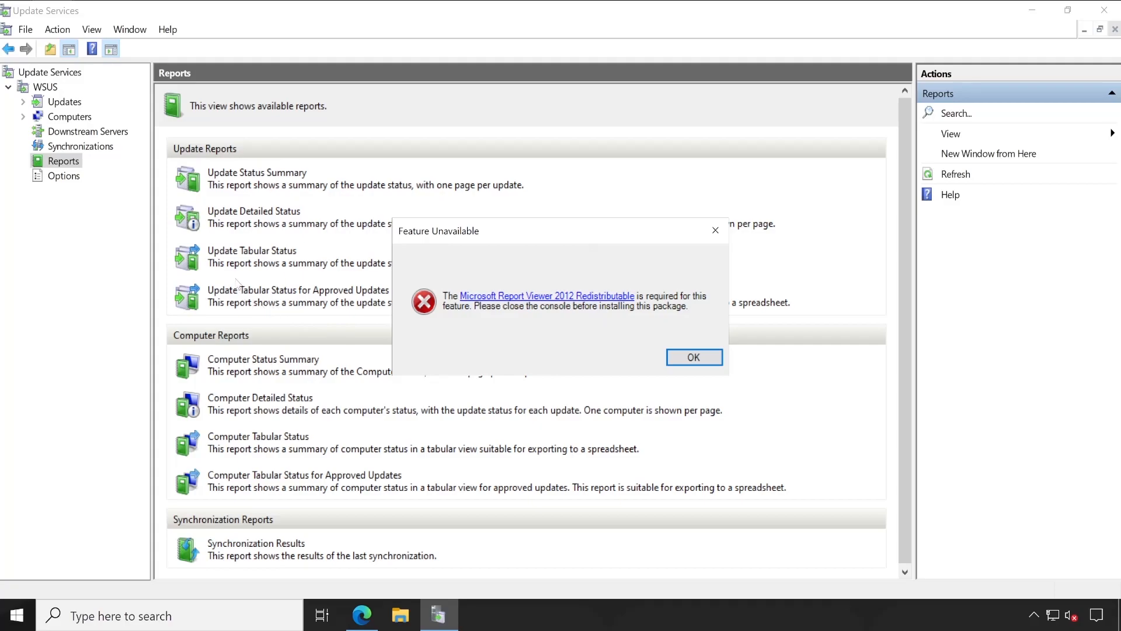
pyautogui.click(549, 296)
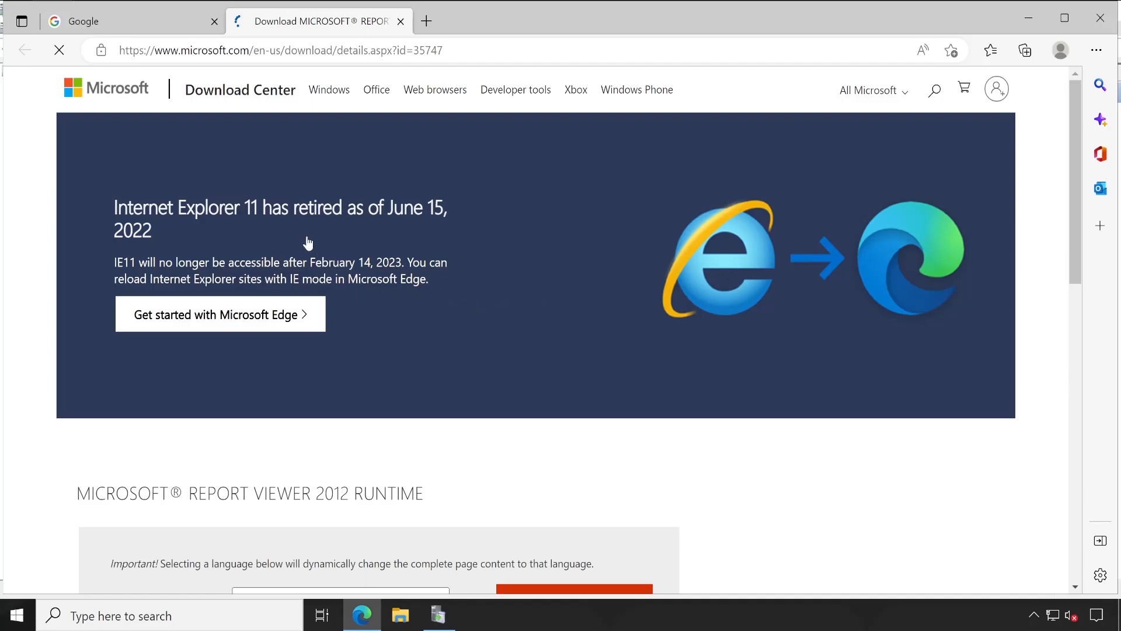
pyautogui.scroll(-3, 457, 350)
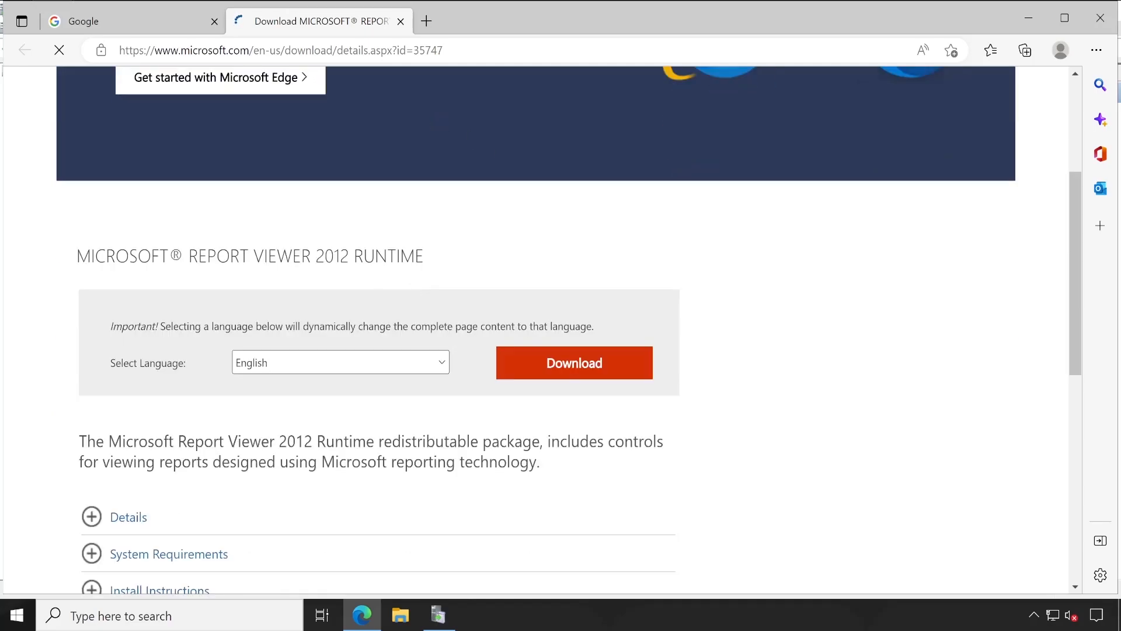
pyautogui.click(559, 368)
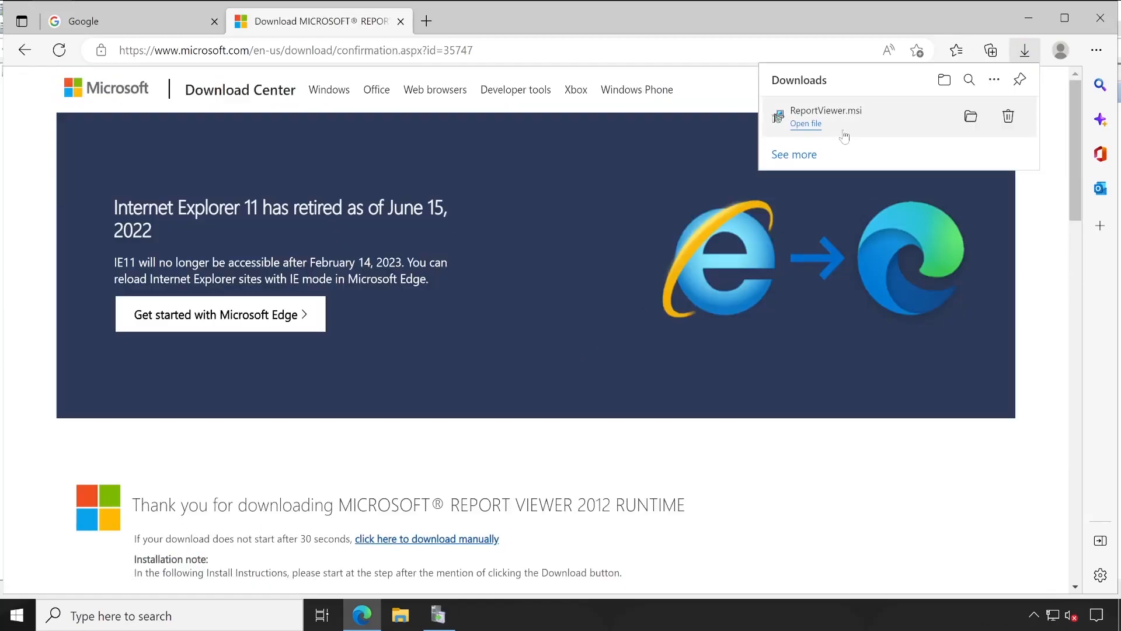
# Open the downloaded ReportViewer file's folder and launch its installation.
pyautogui.click(971, 118)
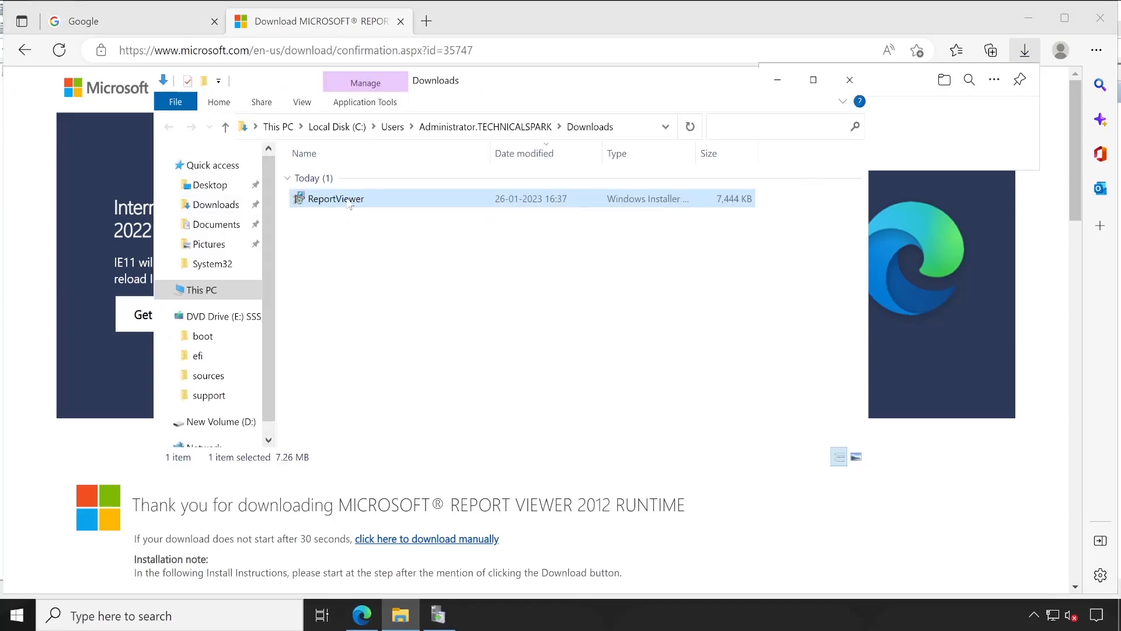
pyautogui.rightClick(349, 200)
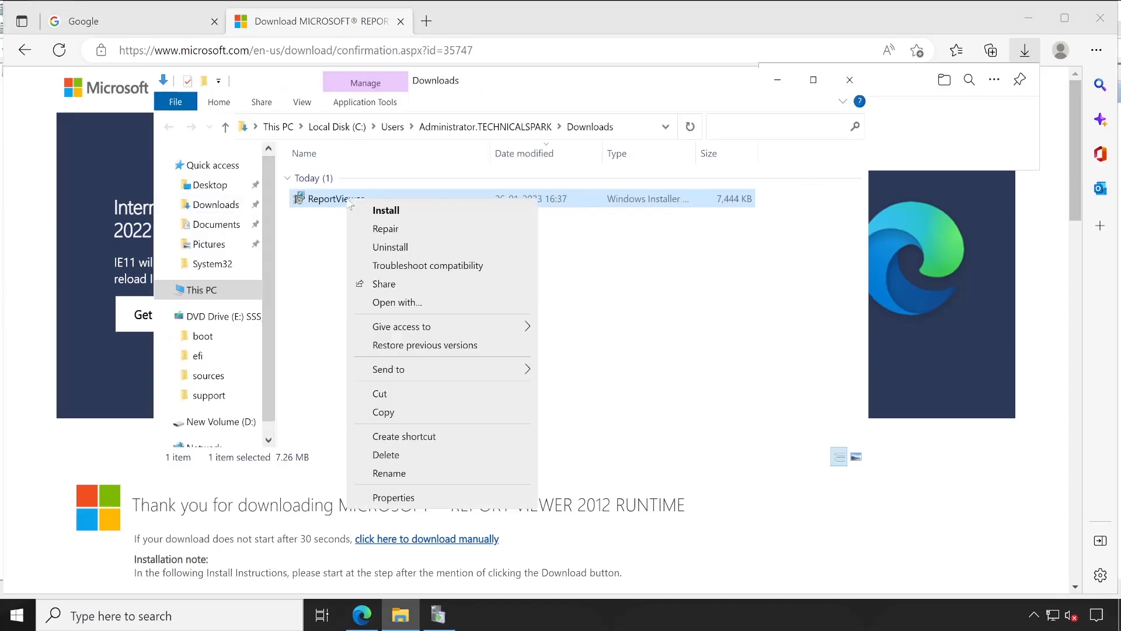
pyautogui.click(413, 213)
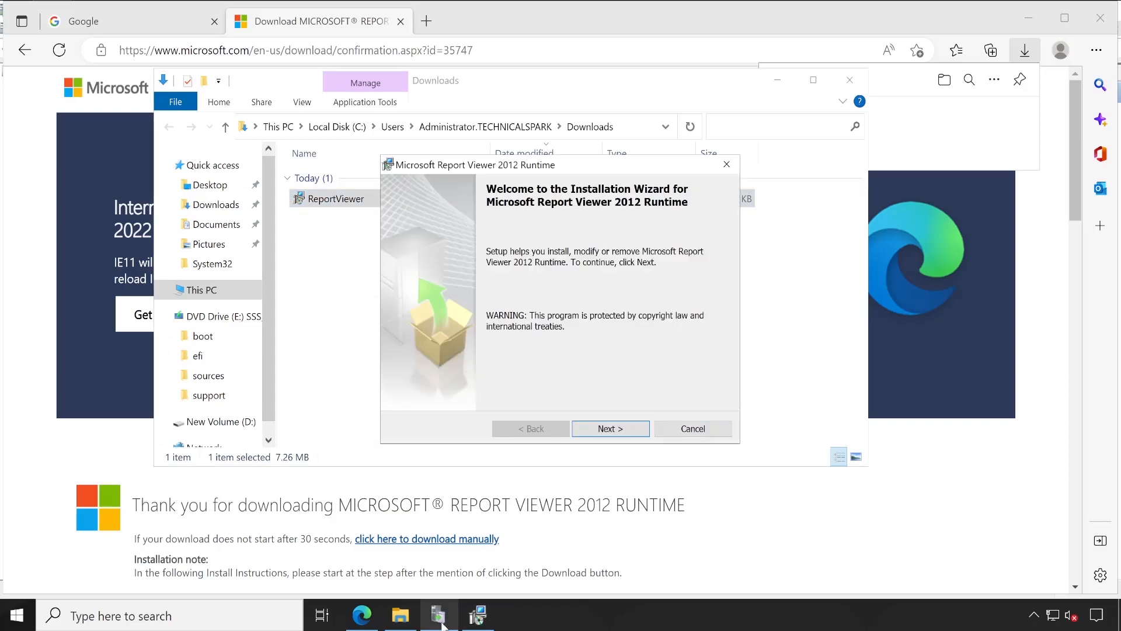
# Close the Update Services console and the browser before continuing the Report Viewer installation.
pyautogui.moveTo(442, 624)
pyautogui.click(431, 545)
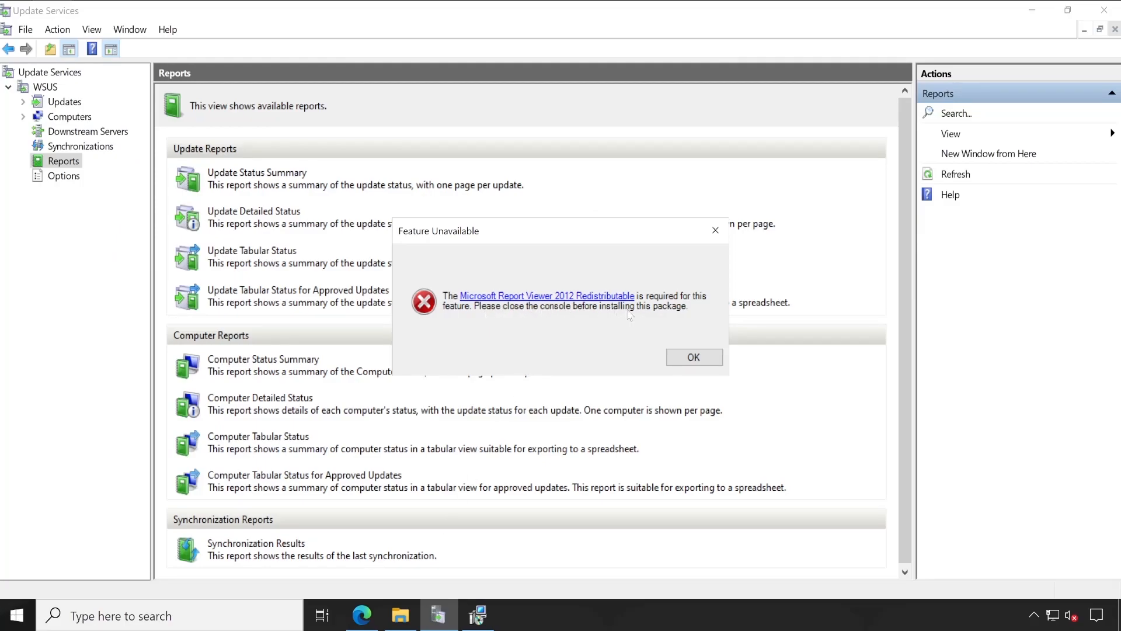
pyautogui.click(690, 357)
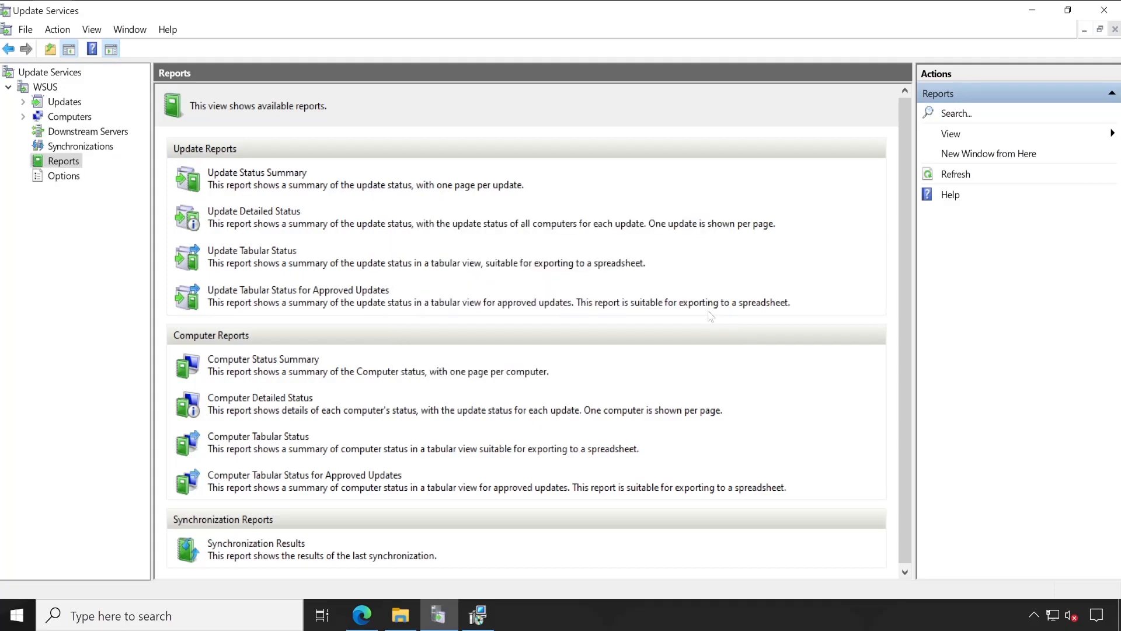
pyautogui.click(1103, 11)
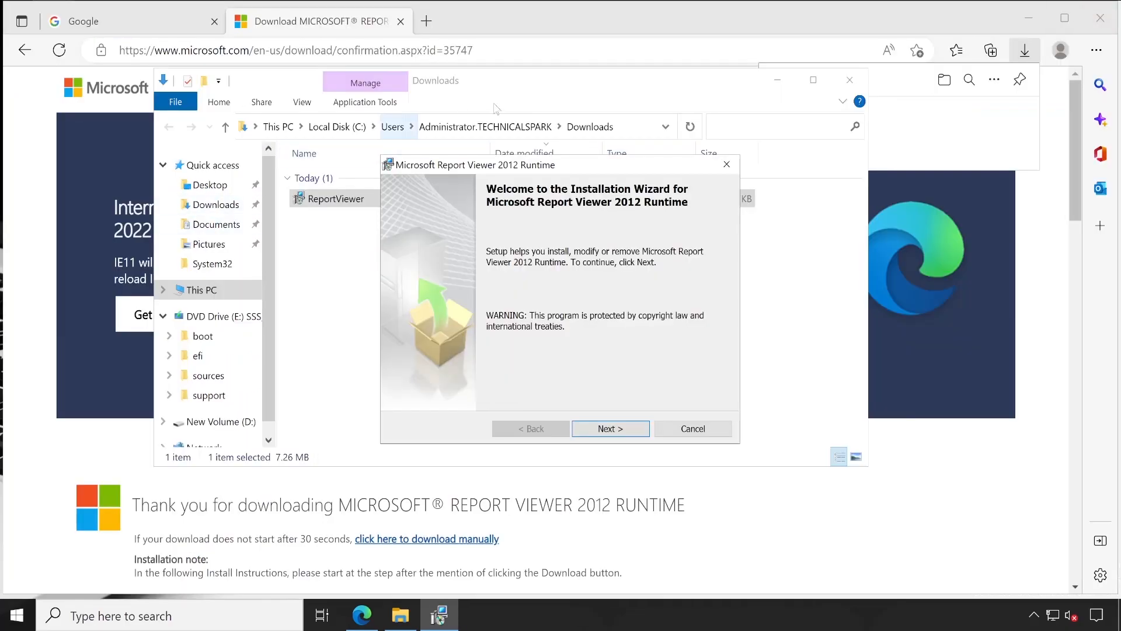
pyautogui.click(597, 26)
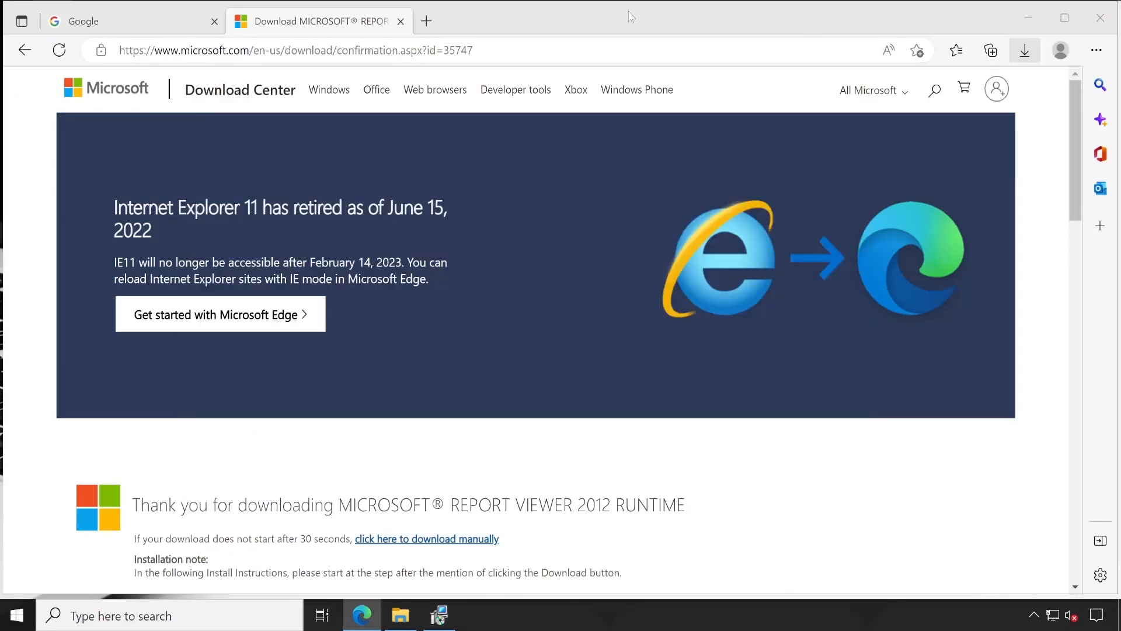
pyautogui.scroll(-8, 613, 366)
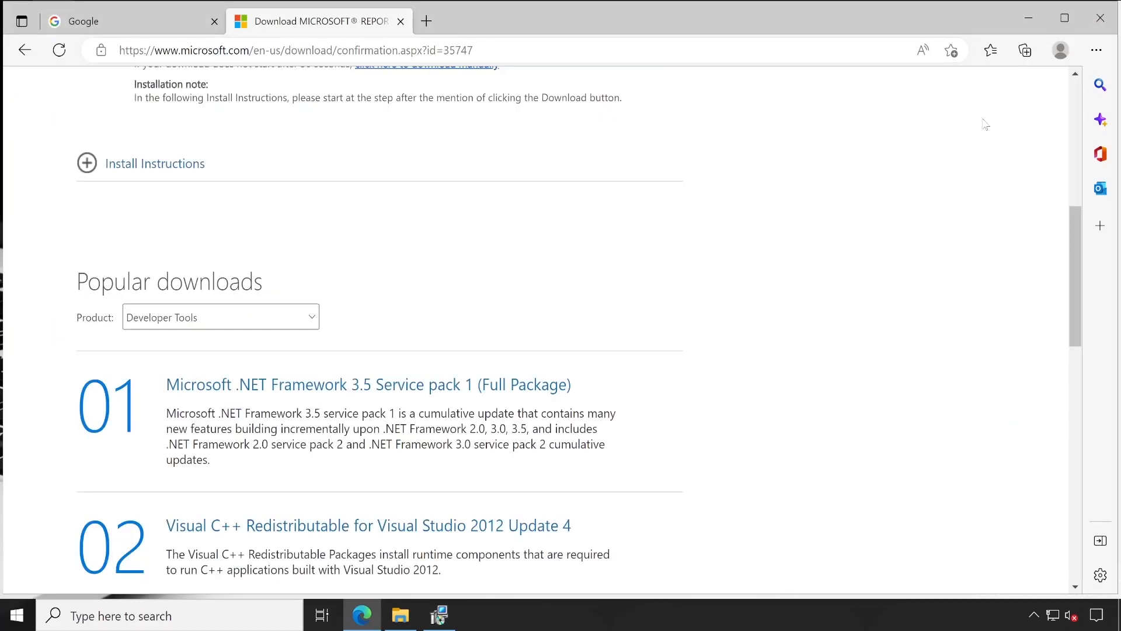
pyautogui.click(1112, 20)
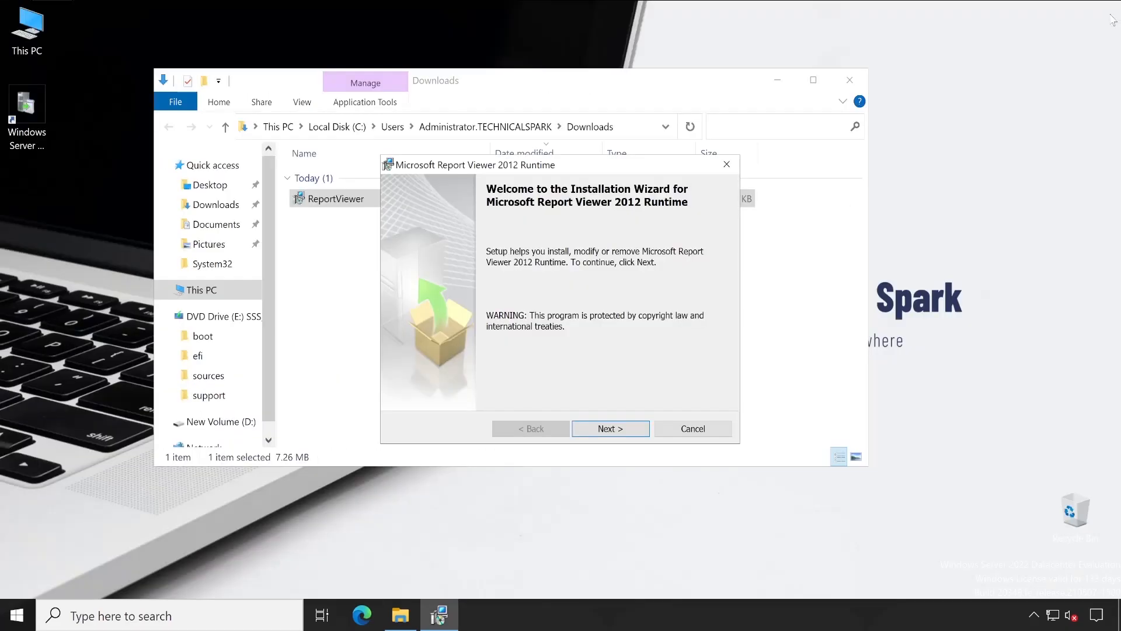
# Complete the Microsoft Report Viewer 2012 Runtime installation wizard, accepting the license terms.
pyautogui.click(610, 431)
pyautogui.click(498, 374)
pyautogui.click(624, 431)
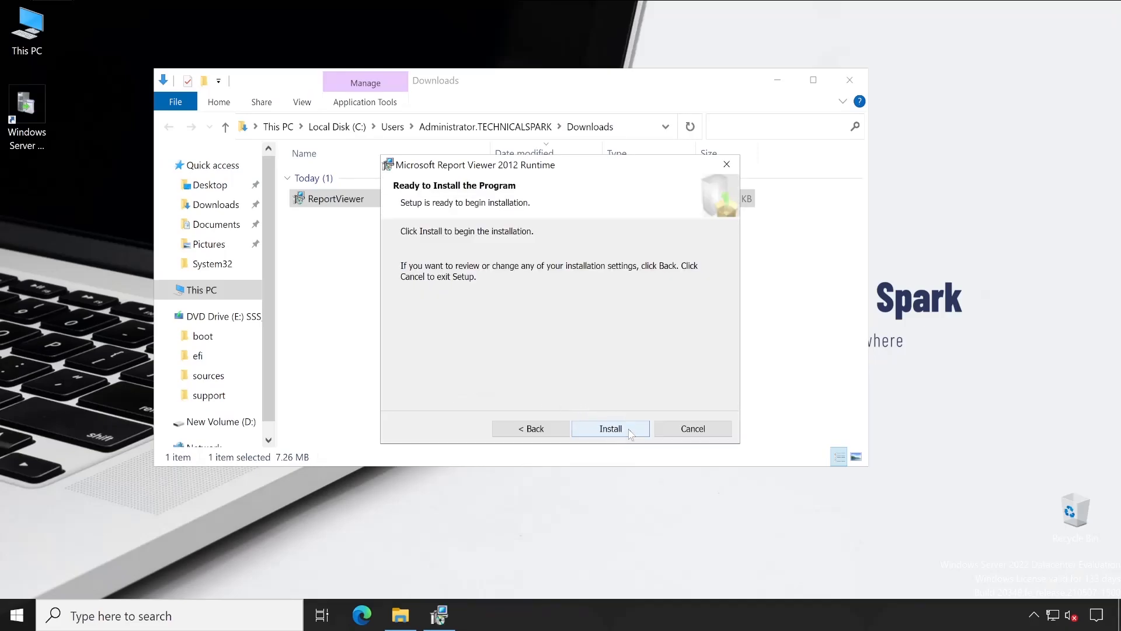
pyautogui.click(630, 434)
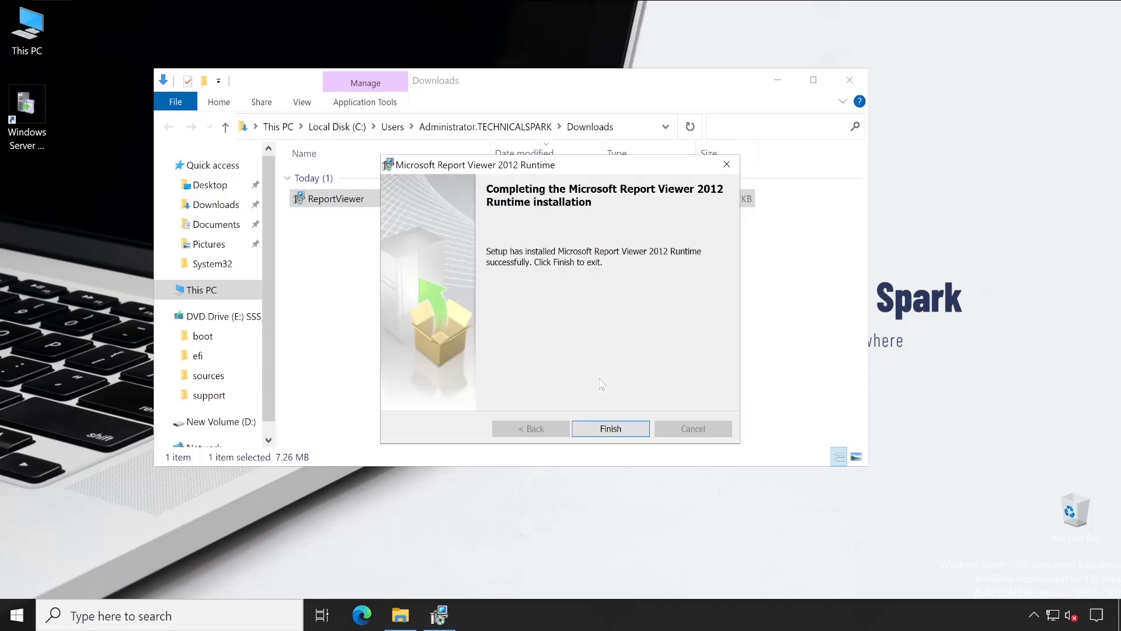
pyautogui.click(610, 429)
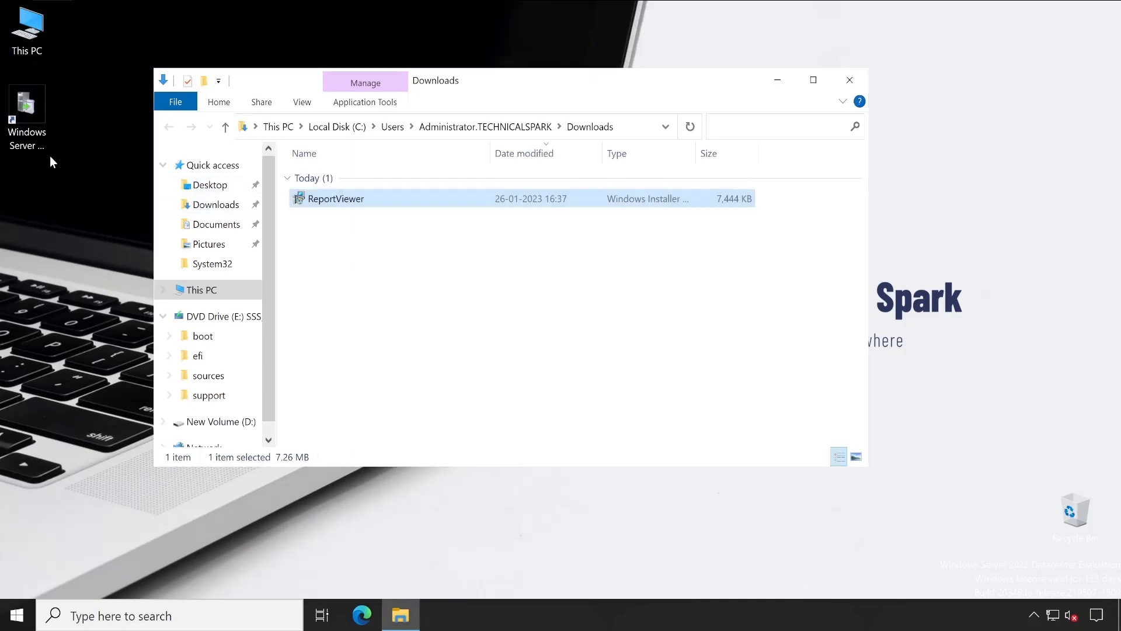
# Close the Downloads folder window and relaunch Windows Server Update Services from the desktop.
pyautogui.click(850, 79)
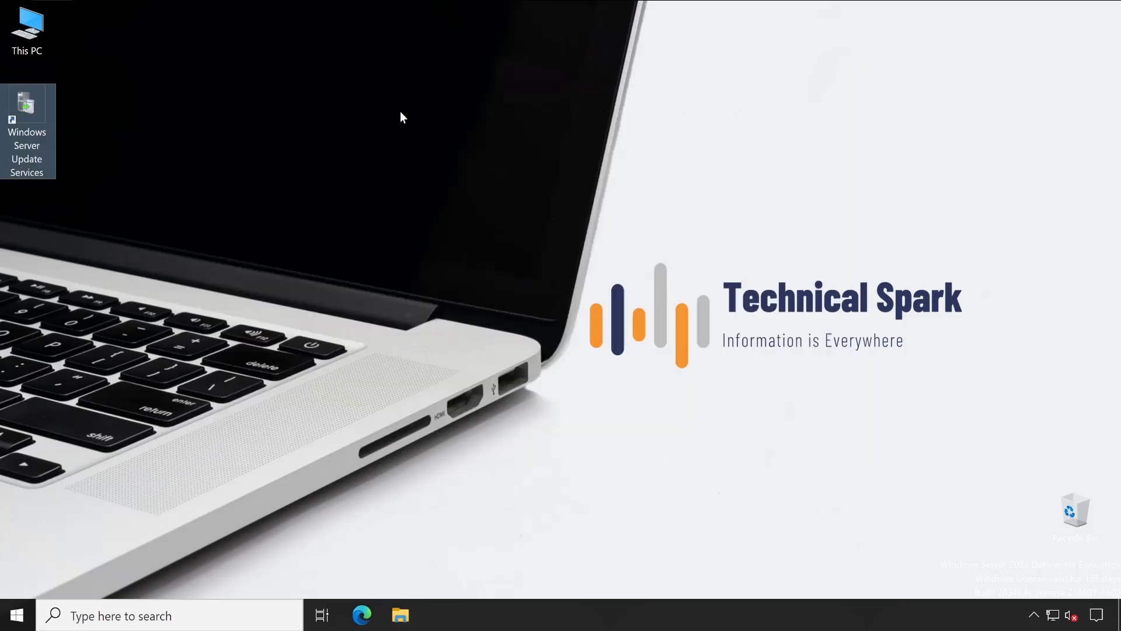
pyautogui.doubleClick(44, 108)
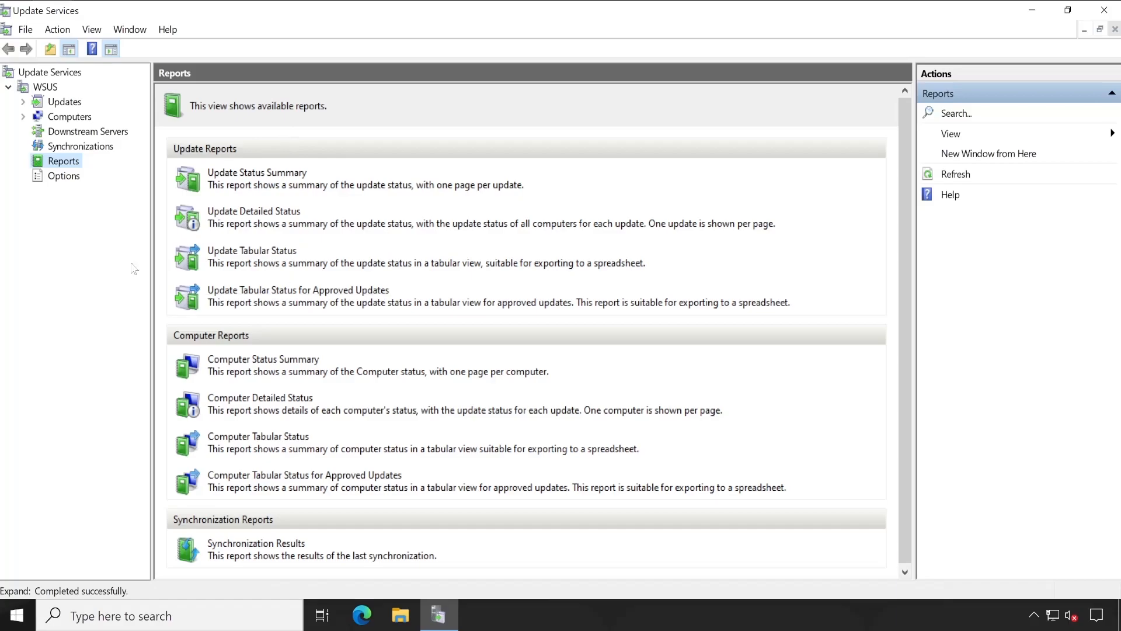
# Open the Update Status Summary report and run it.
pyautogui.click(257, 174)
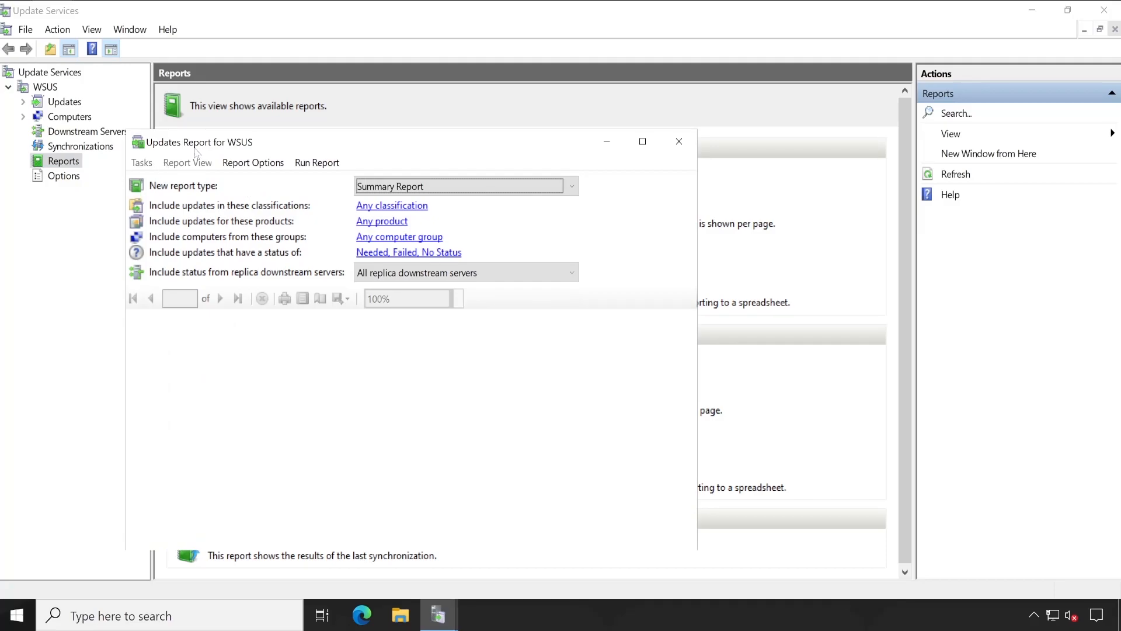
pyautogui.moveTo(315, 143); pyautogui.dragTo(351, 115)
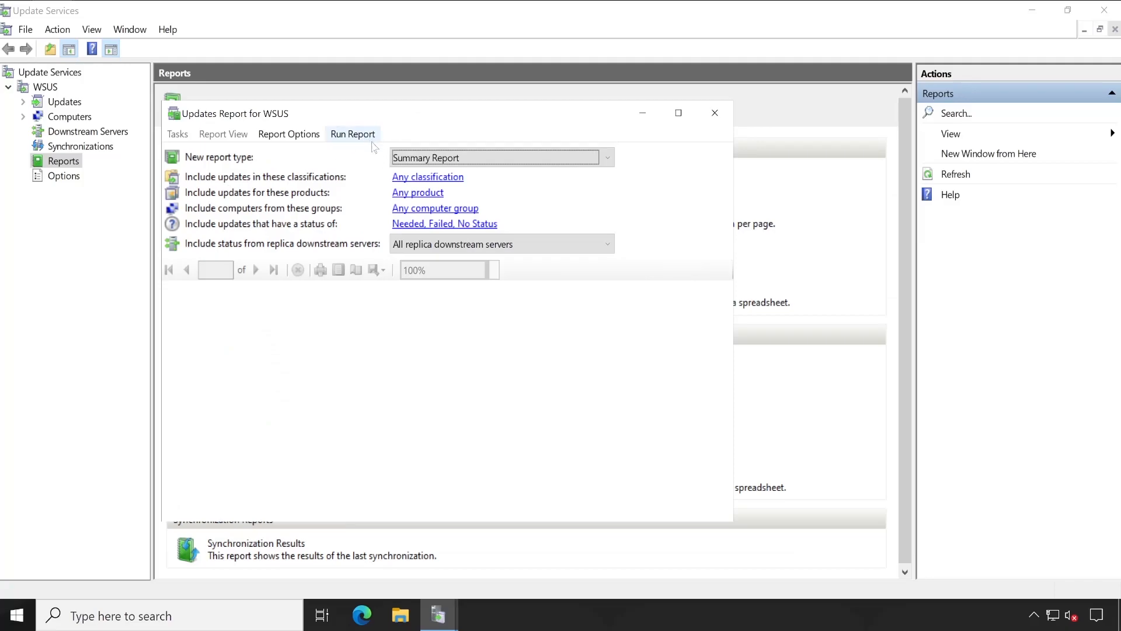
pyautogui.click(352, 135)
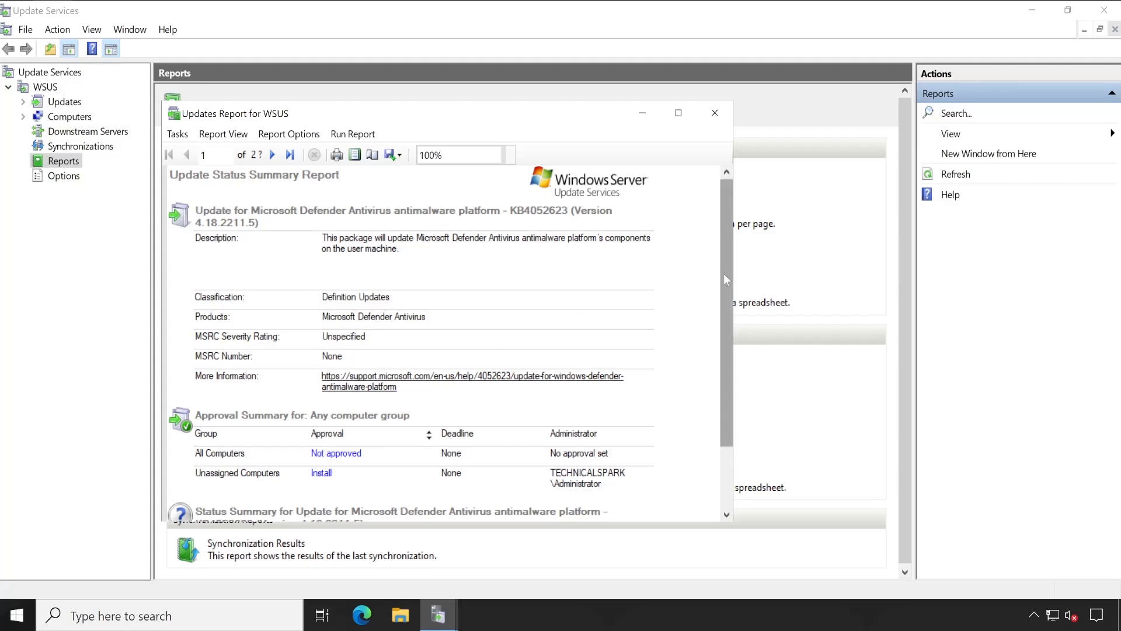
# Review the report's contents and pages and the WSUS overview.
pyautogui.scroll(-2, 660, 491)
pyautogui.scroll(-1, 660, 490)
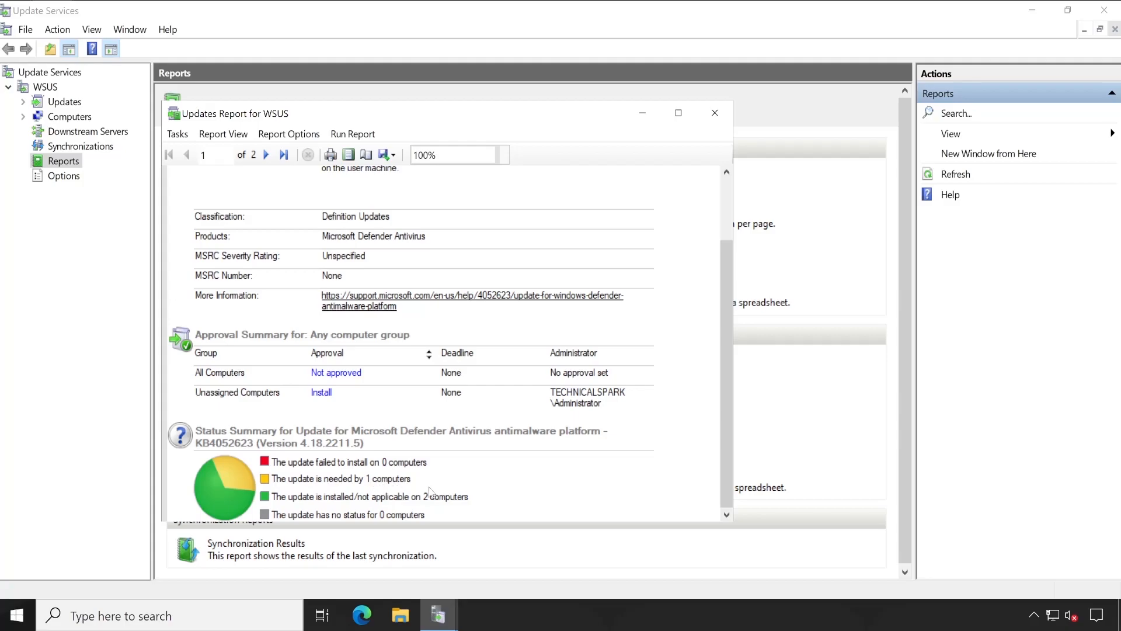
pyautogui.click(85, 305)
pyautogui.click(45, 87)
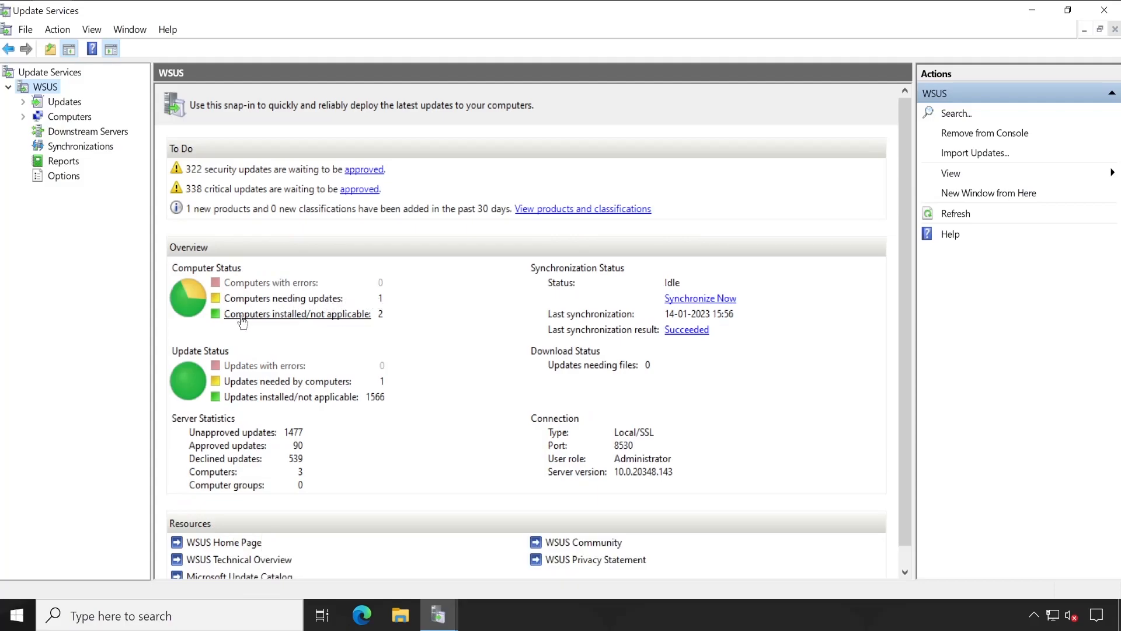
pyautogui.click(64, 161)
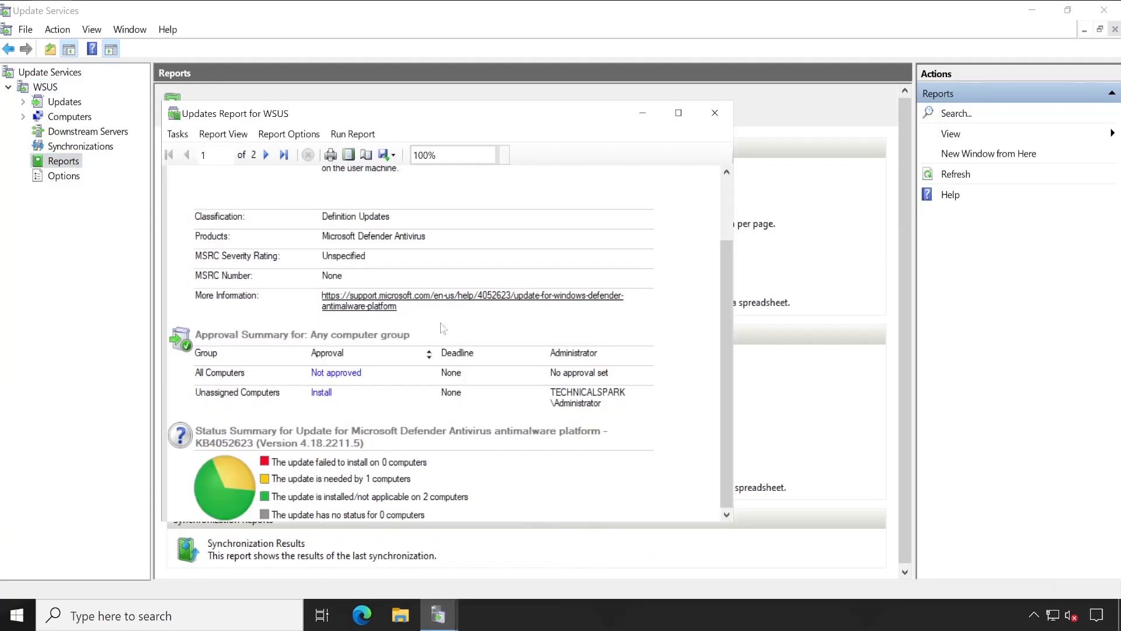
pyautogui.click(266, 155)
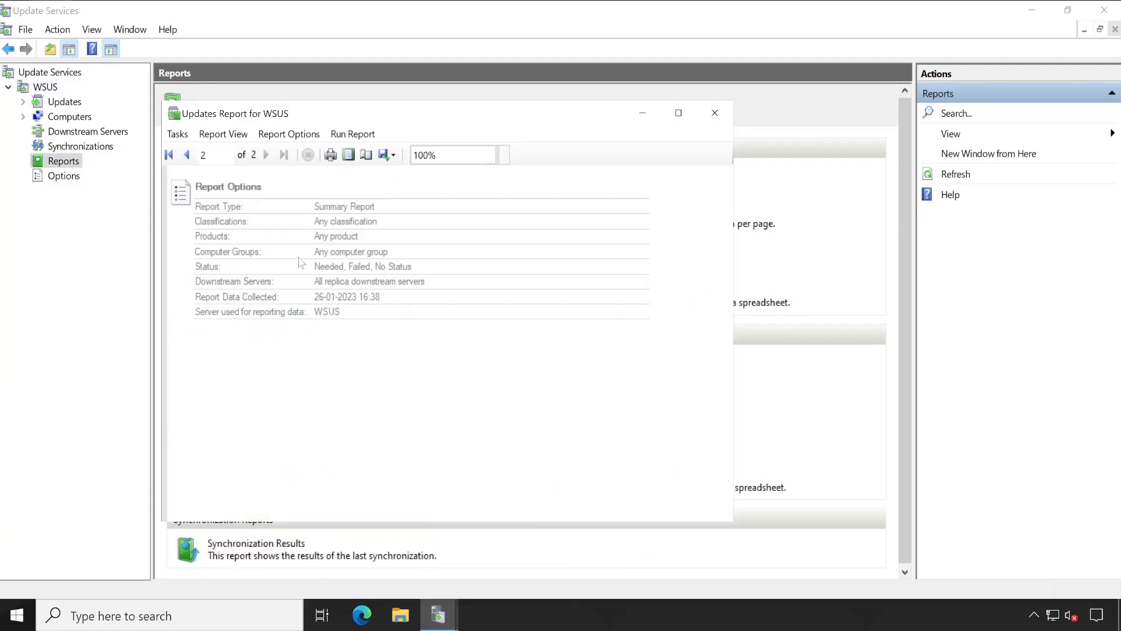
pyautogui.click(186, 154)
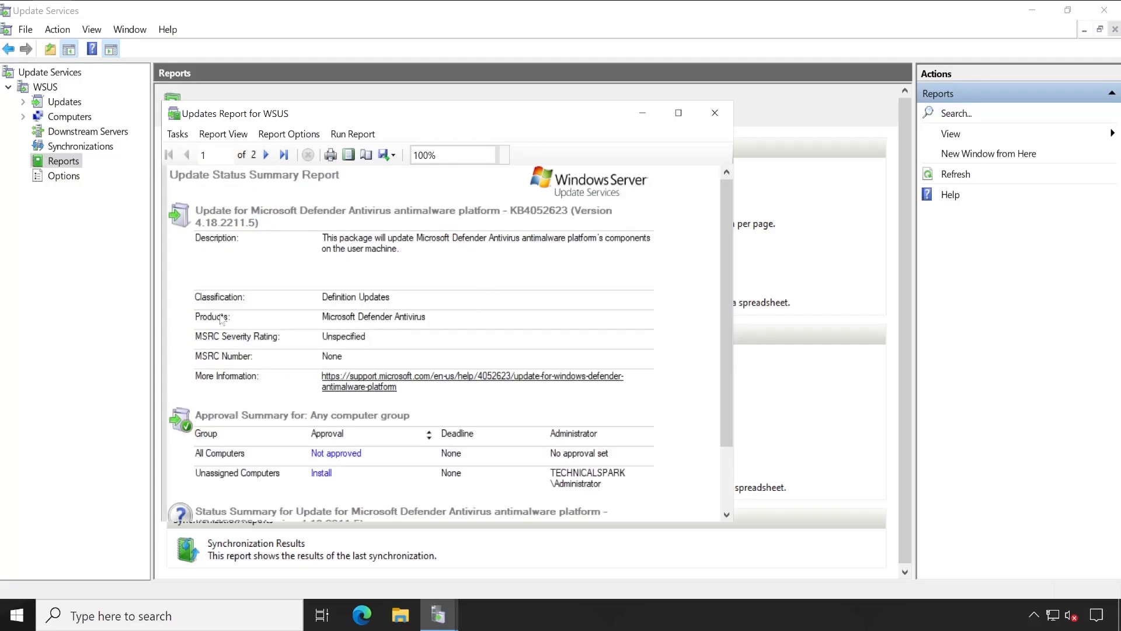
# Export the report as a PDF named Updates Report for WSUS to the Desktop.
pyautogui.click(393, 156)
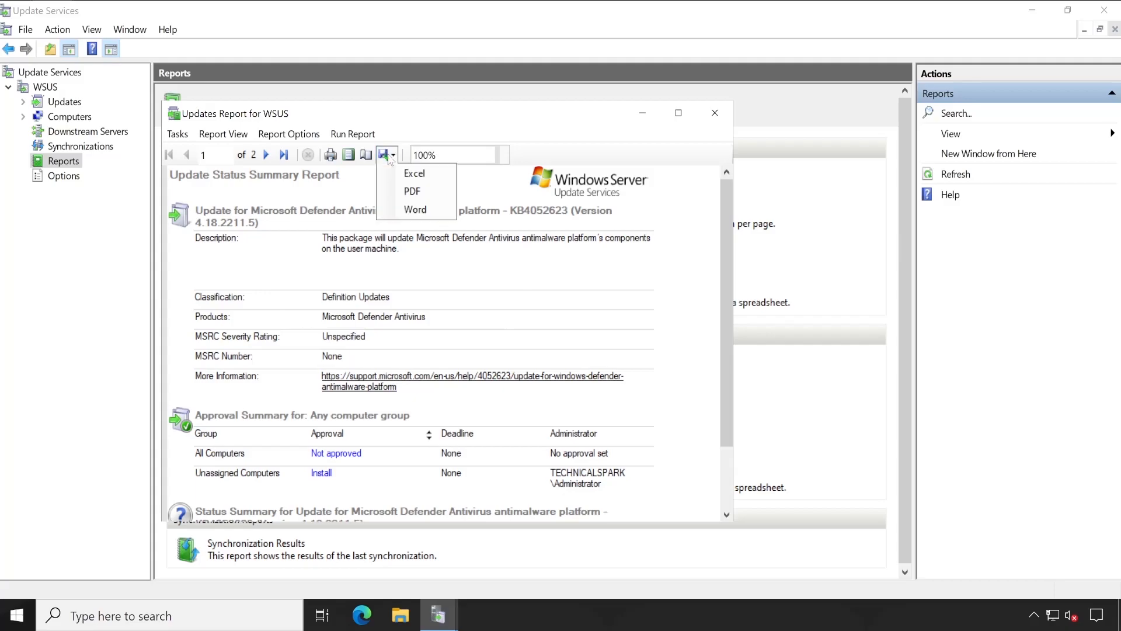
pyautogui.click(424, 192)
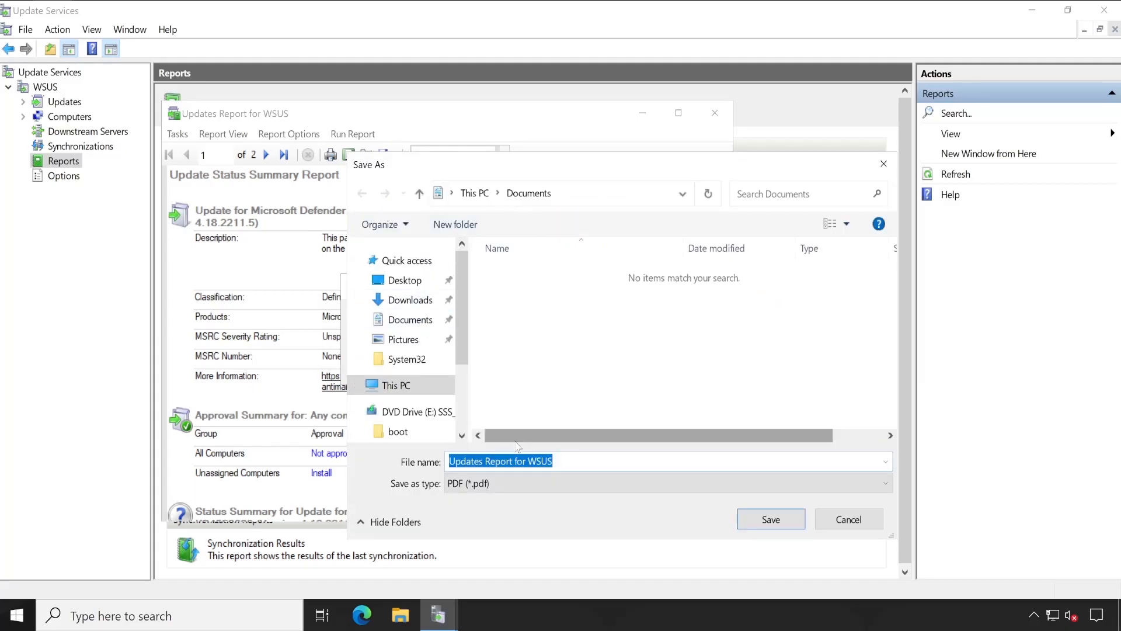
pyautogui.click(403, 281)
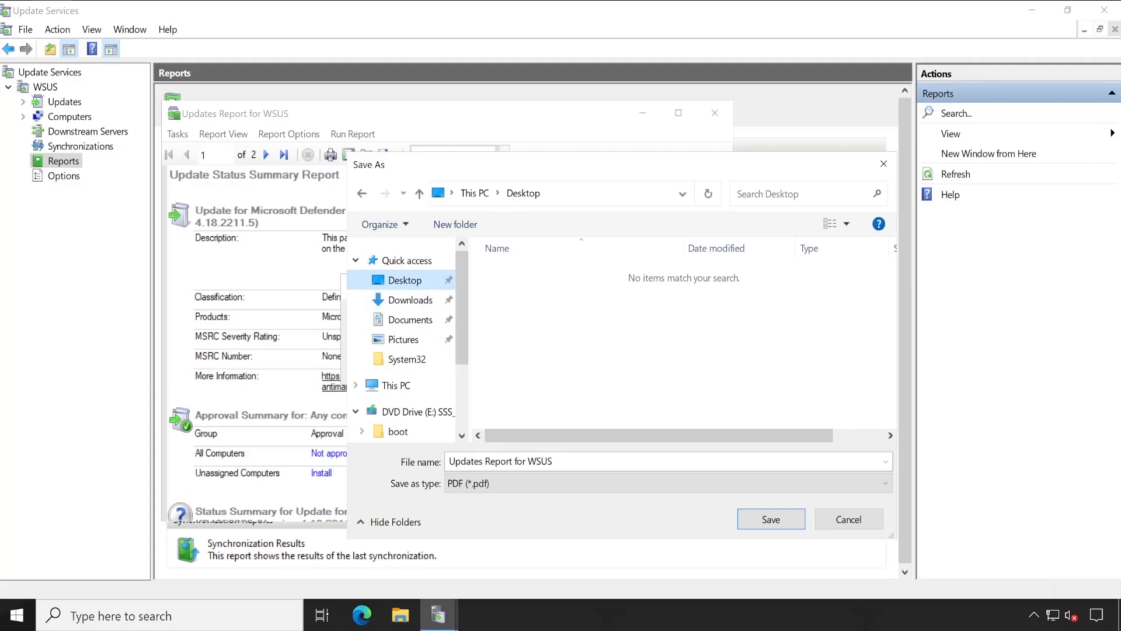
pyautogui.click(770, 519)
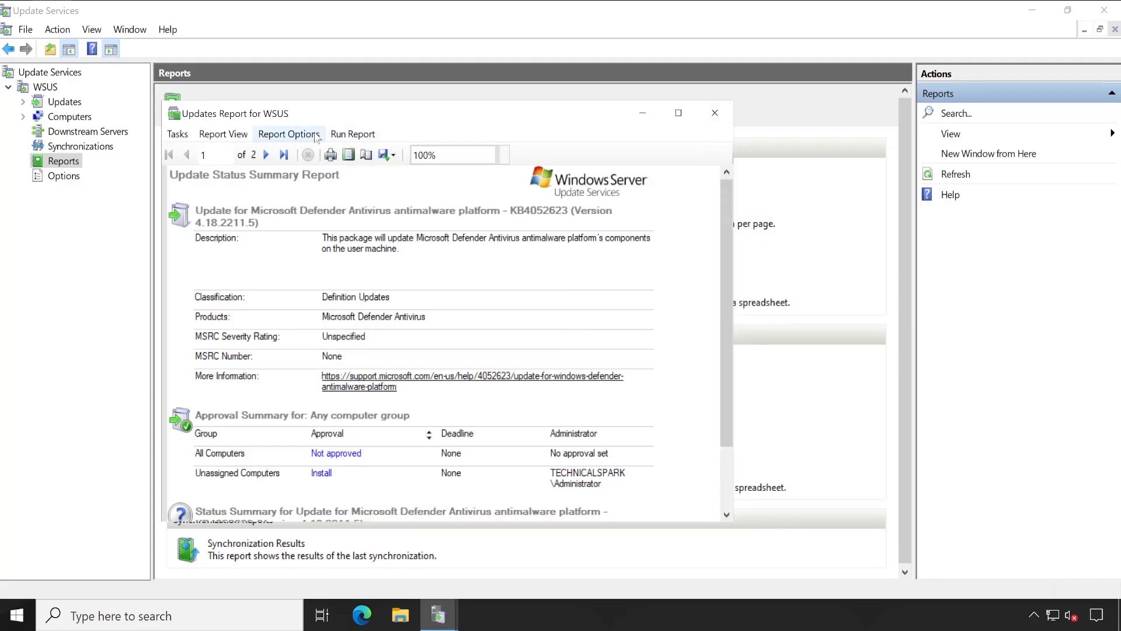
# Review the report's options, opening the computer group and update status filters without changing them, and close the report.
pyautogui.click(289, 133)
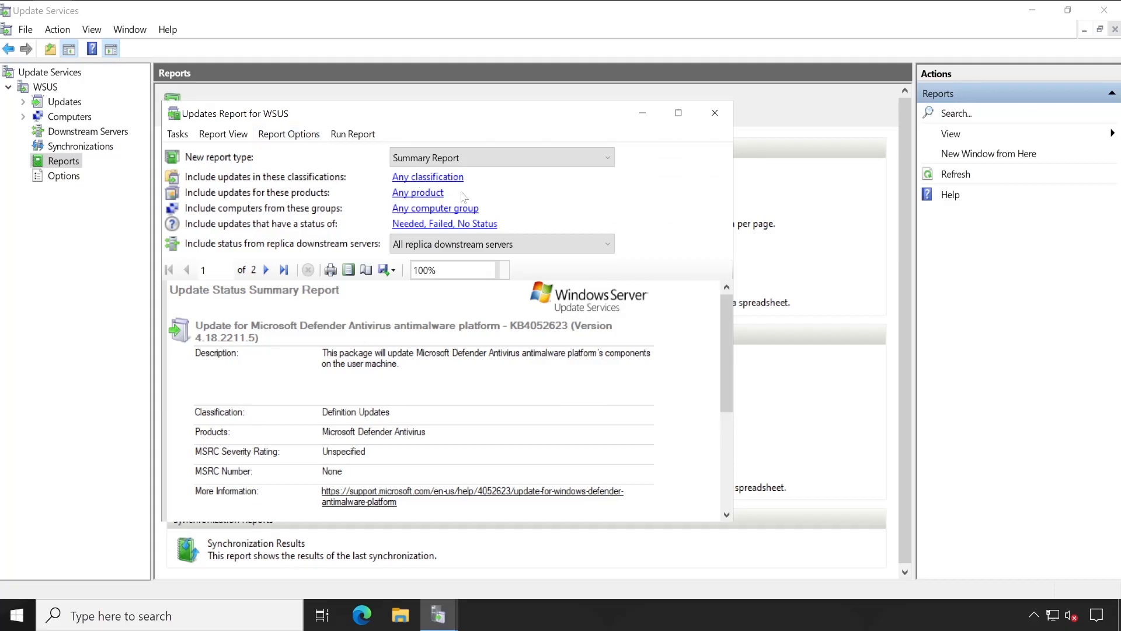
pyautogui.click(422, 210)
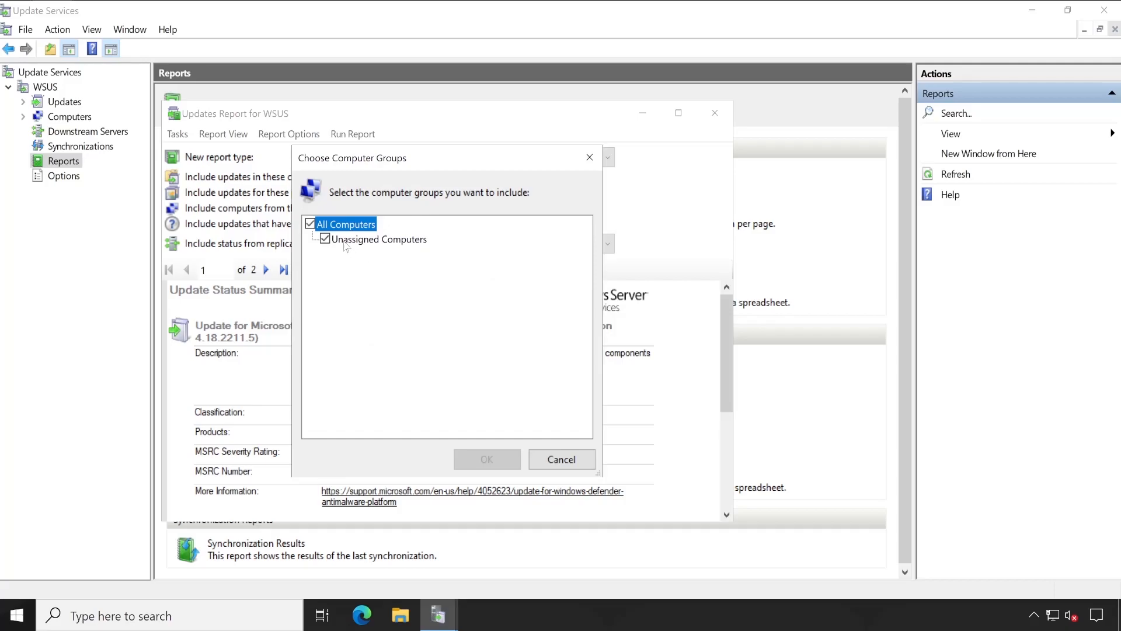
pyautogui.click(557, 459)
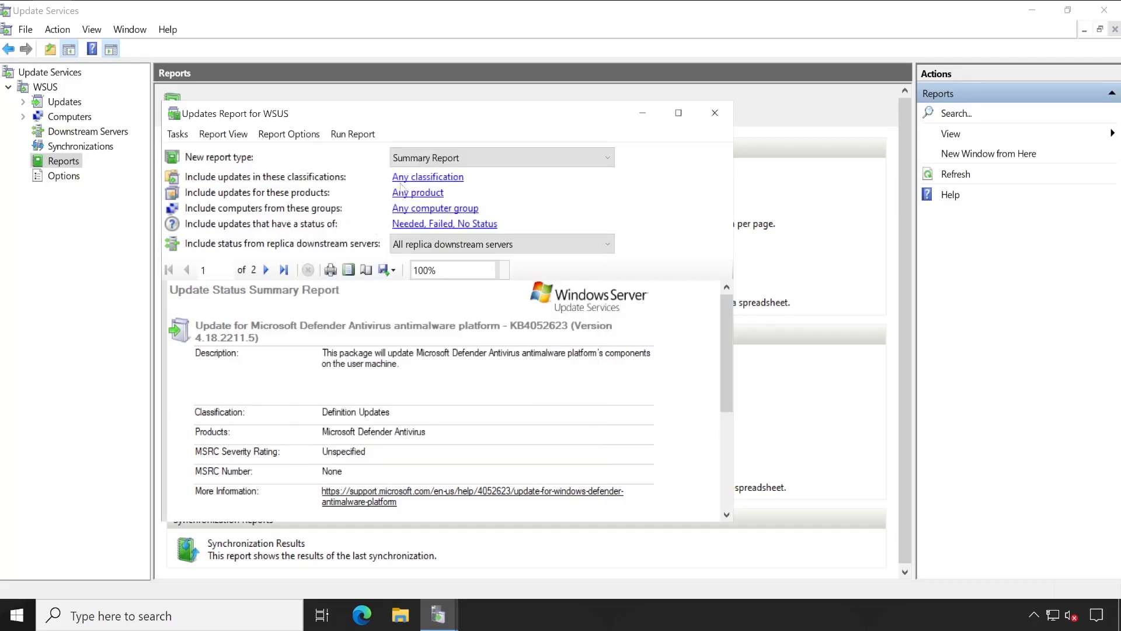
pyautogui.click(431, 222)
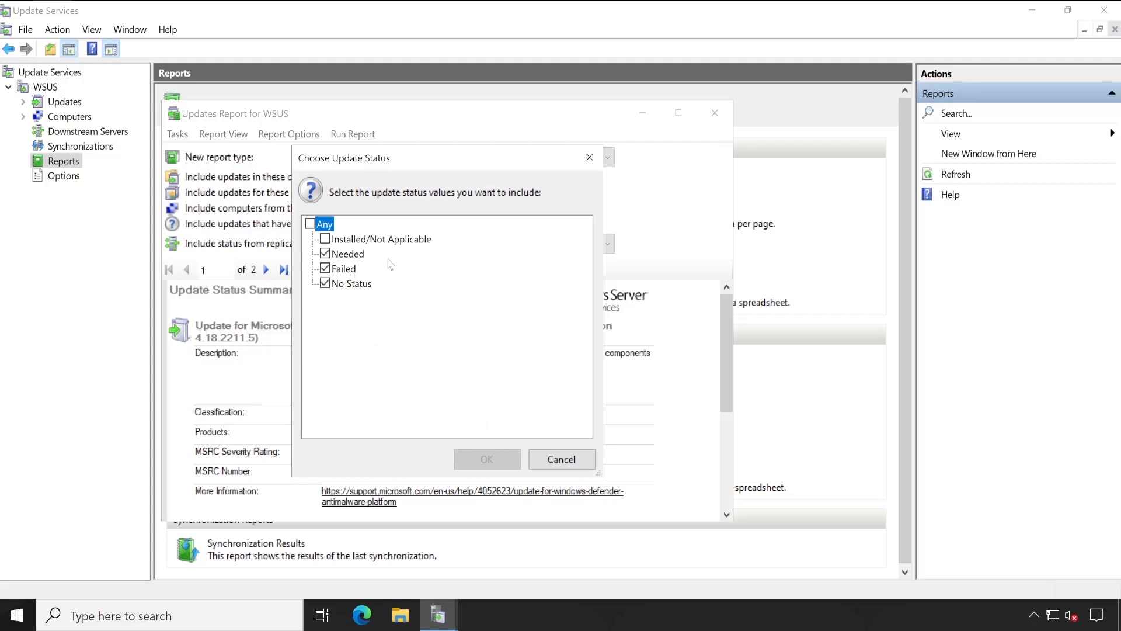
pyautogui.click(560, 459)
pyautogui.click(715, 112)
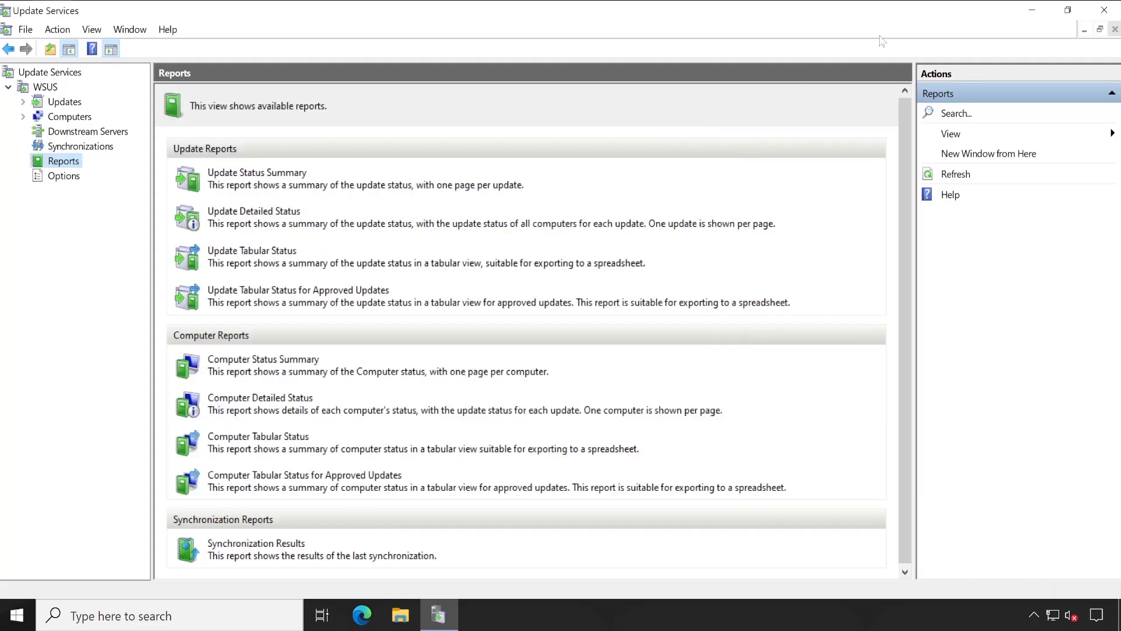
# Open the exported Updates Report for WSUS PDF on the desktop with the browser, scroll through it and close it.
pyautogui.click(1032, 11)
pyautogui.click(47, 195)
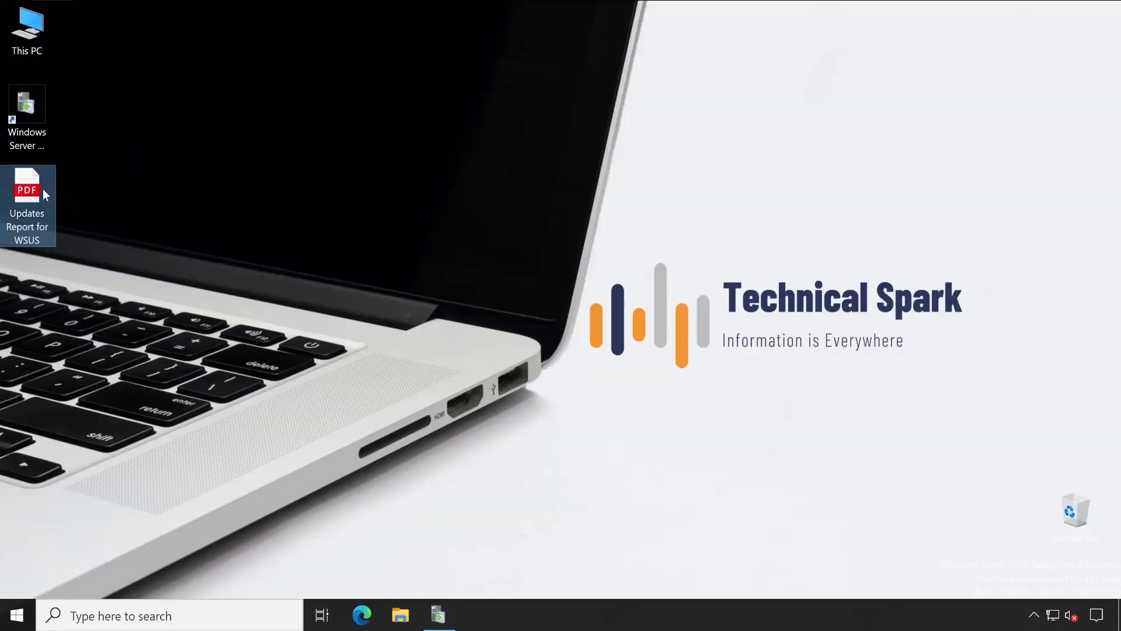
pyautogui.rightClick(42, 188)
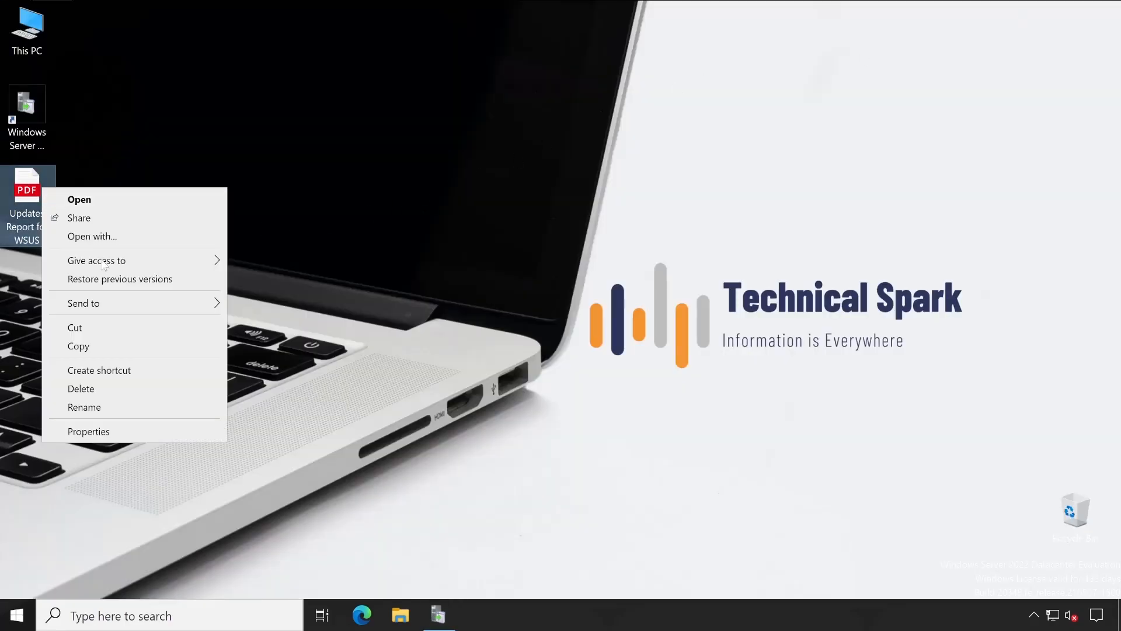
pyautogui.click(143, 245)
pyautogui.click(610, 400)
pyautogui.scroll(-10, 1056, 357)
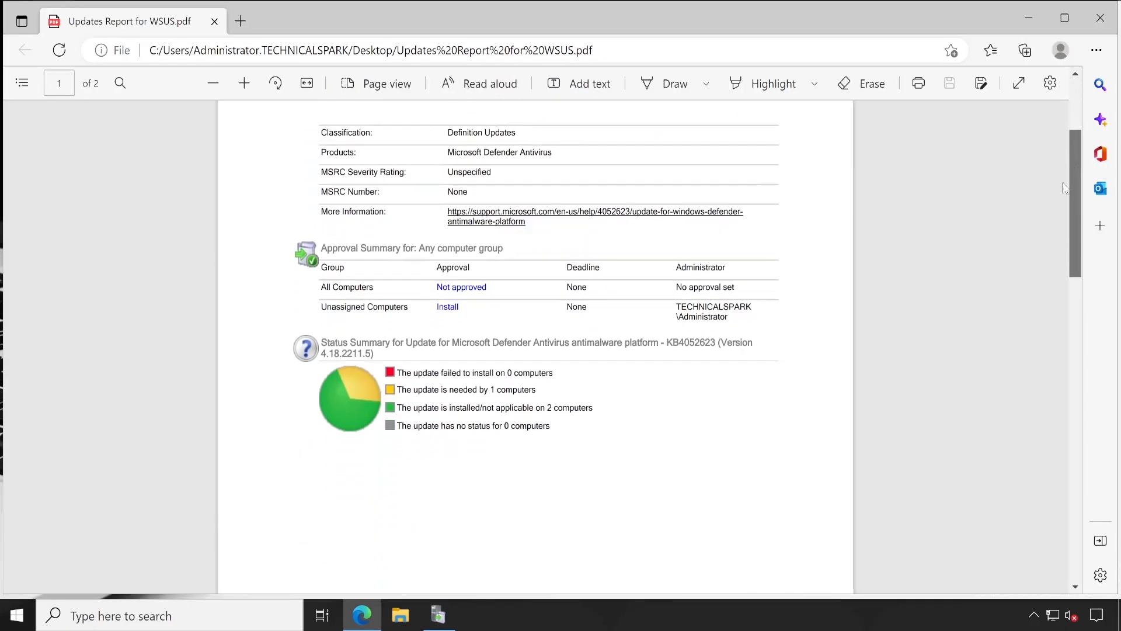
pyautogui.scroll(10, 1033, 245)
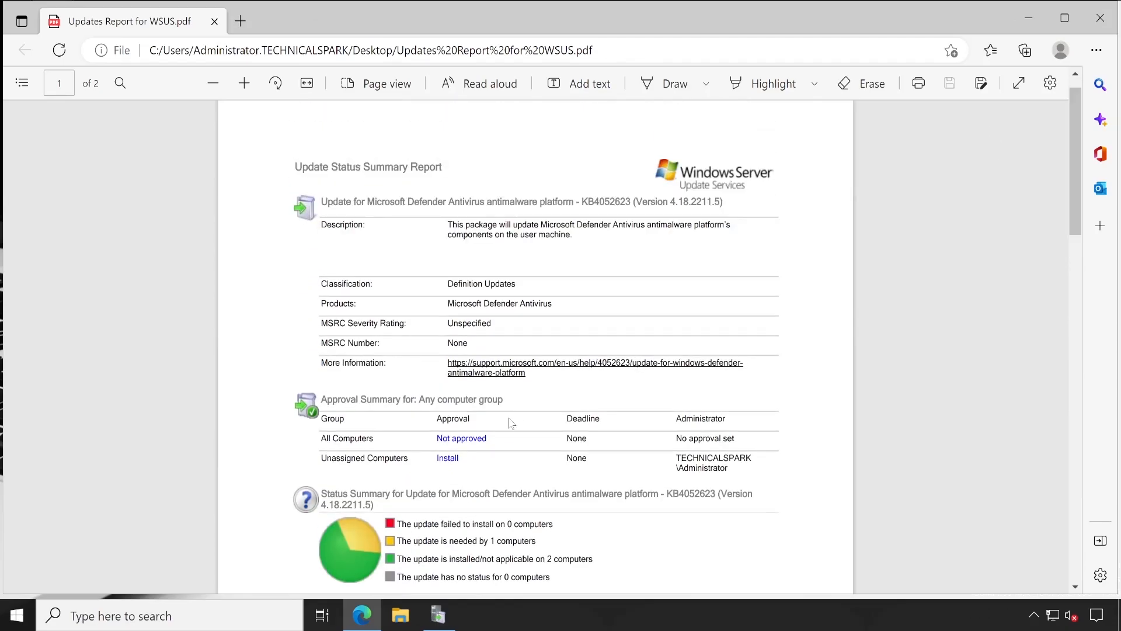
pyautogui.scroll(-5, 358, 435)
pyautogui.scroll(5, 508, 417)
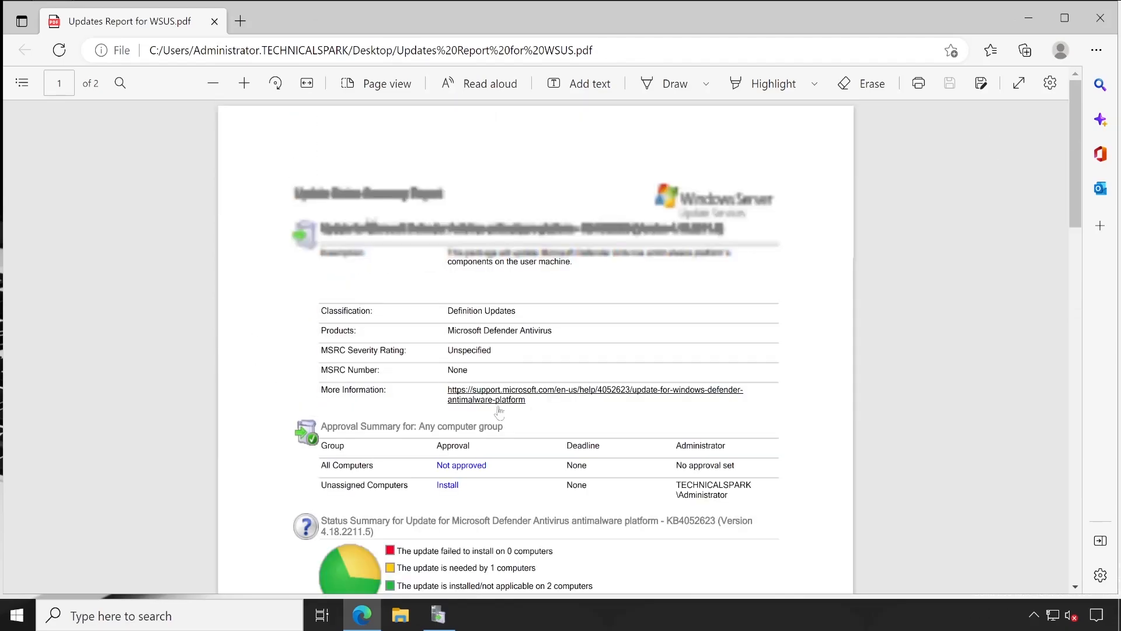
pyautogui.click(214, 21)
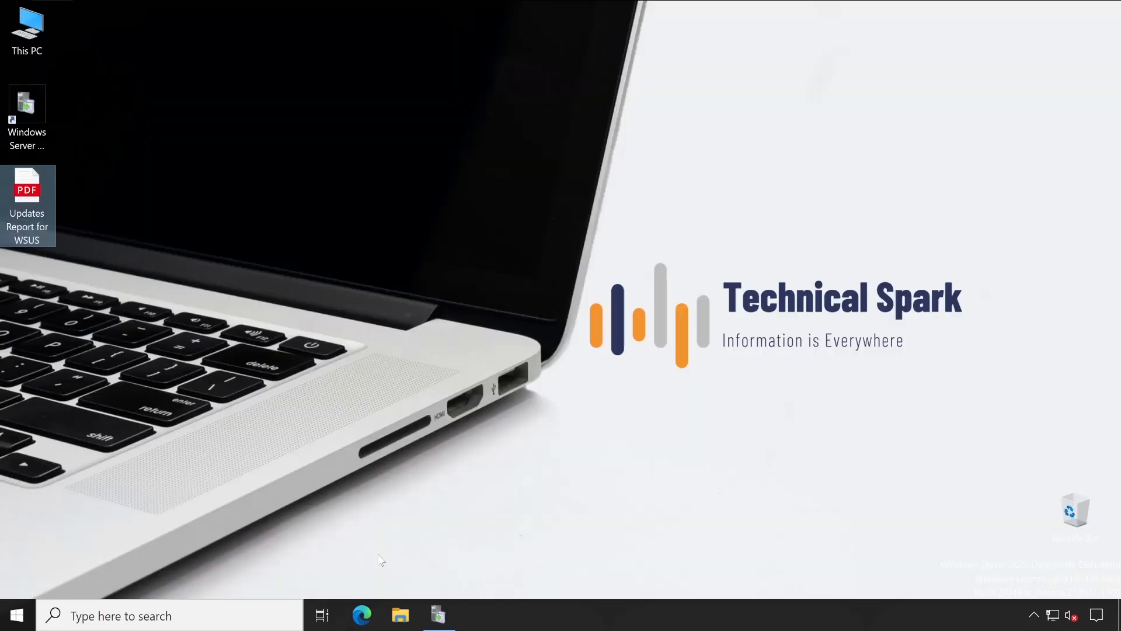
# Run the Computer Detailed Status report for all computers with the default filters, then close it.
pyautogui.click(439, 615)
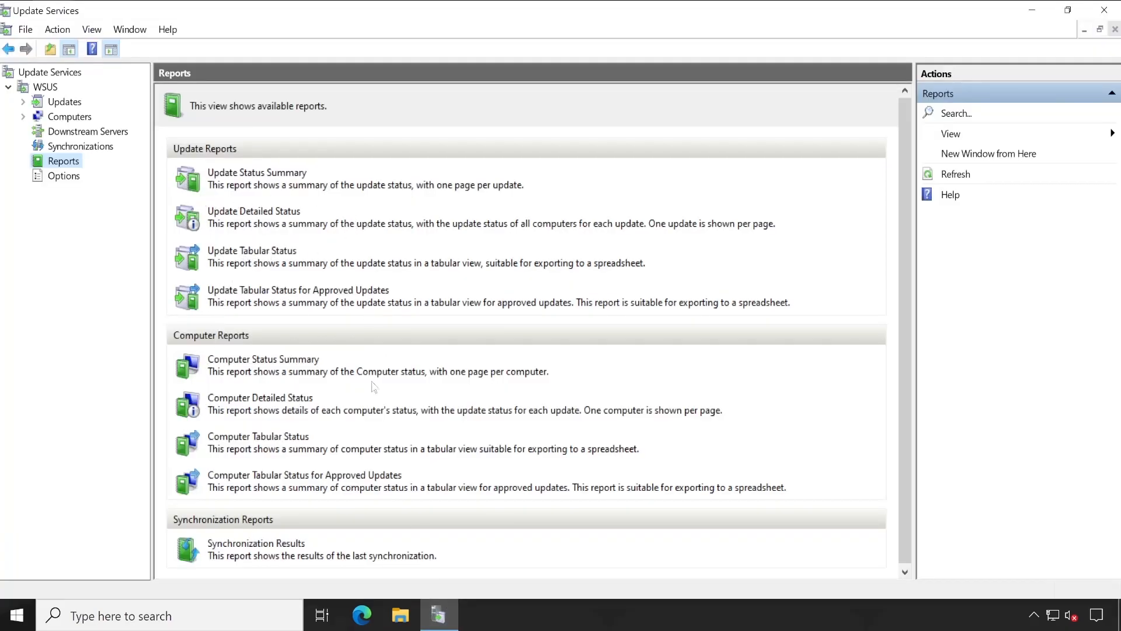
pyautogui.click(262, 399)
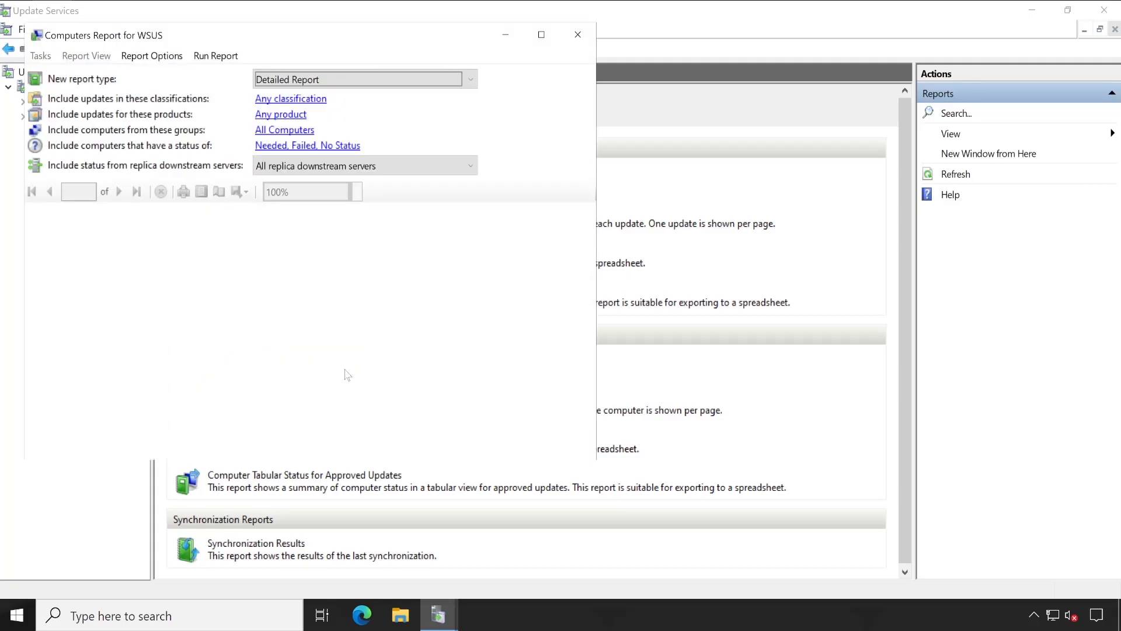
pyautogui.moveTo(310, 36); pyautogui.dragTo(426, 52)
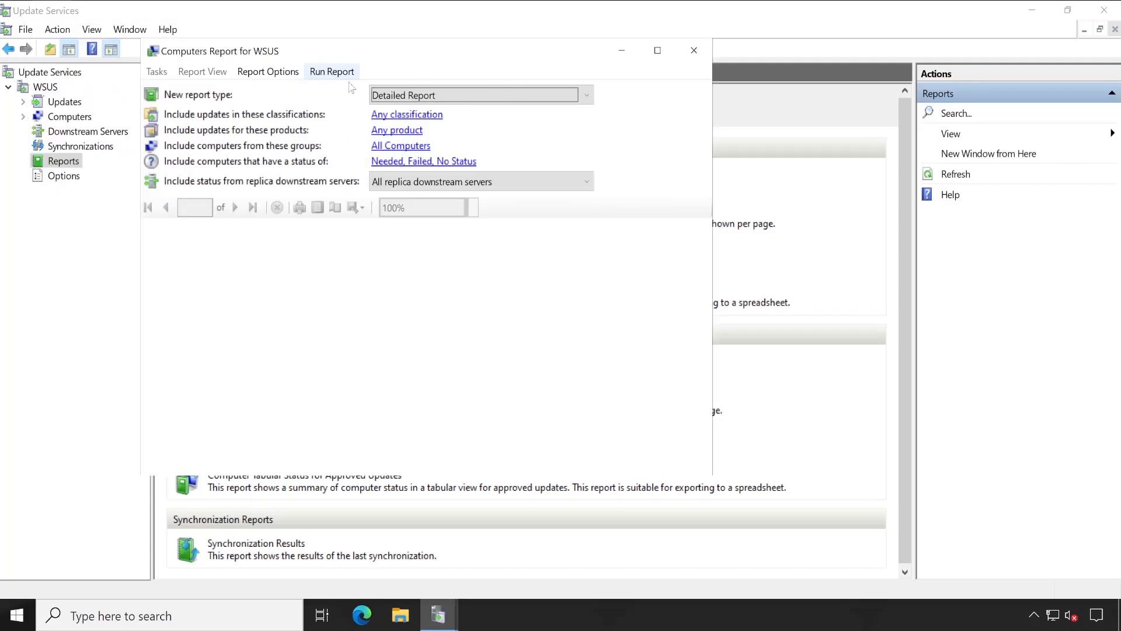
pyautogui.click(402, 147)
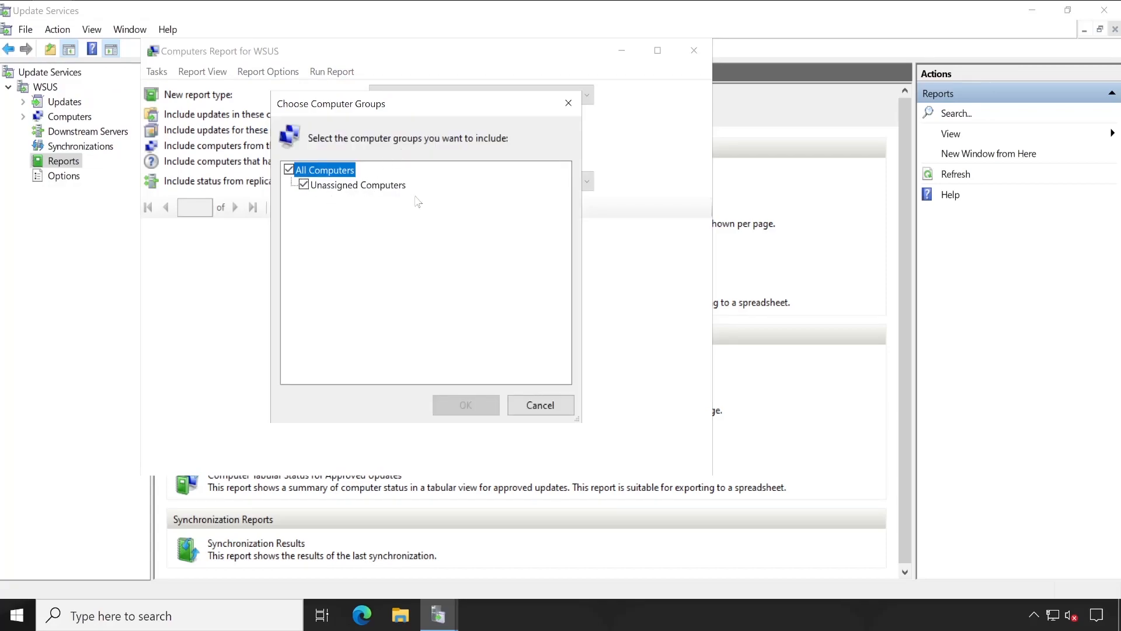
pyautogui.click(512, 404)
pyautogui.click(315, 72)
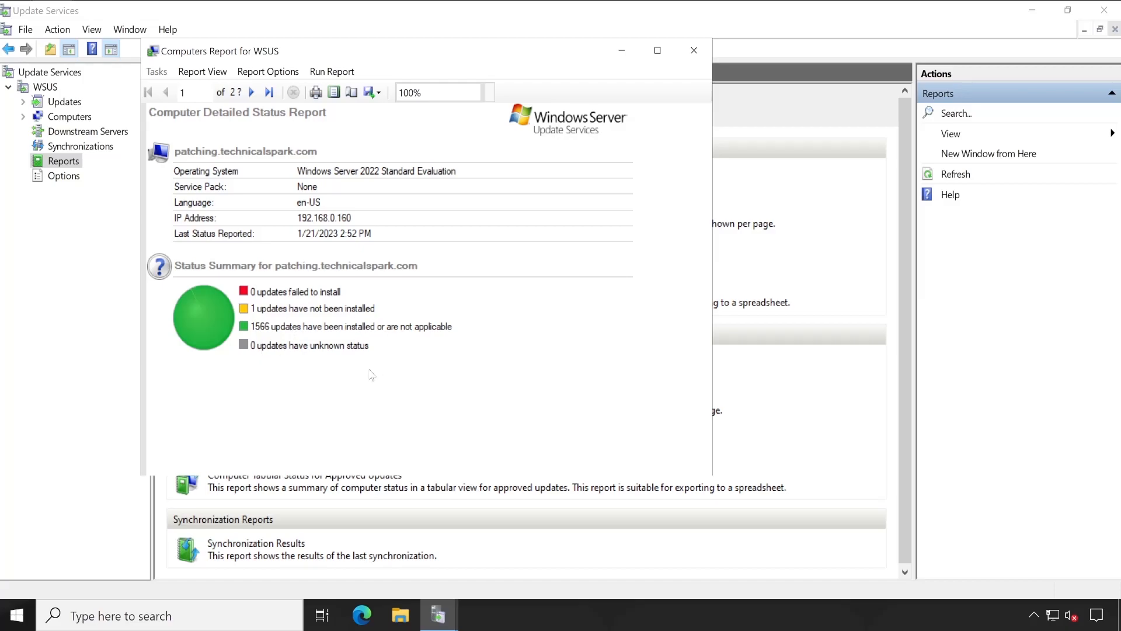
pyautogui.click(695, 51)
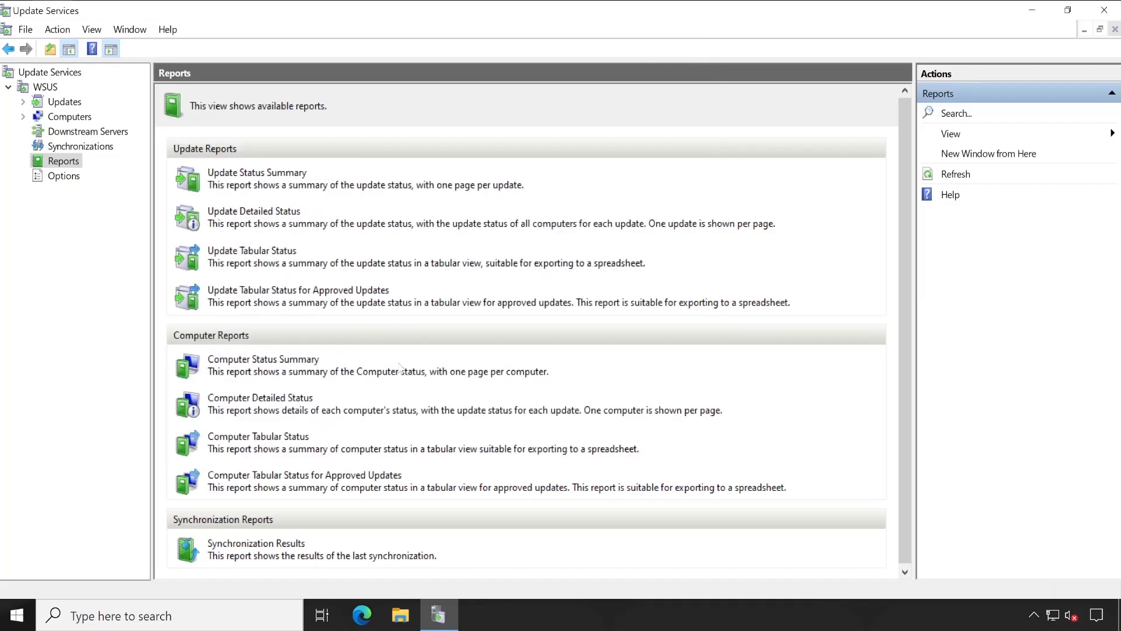
# Open the E-Mail Notifications options and view its E-Mail Server and General settings.
pyautogui.scroll(-1, 406, 367)
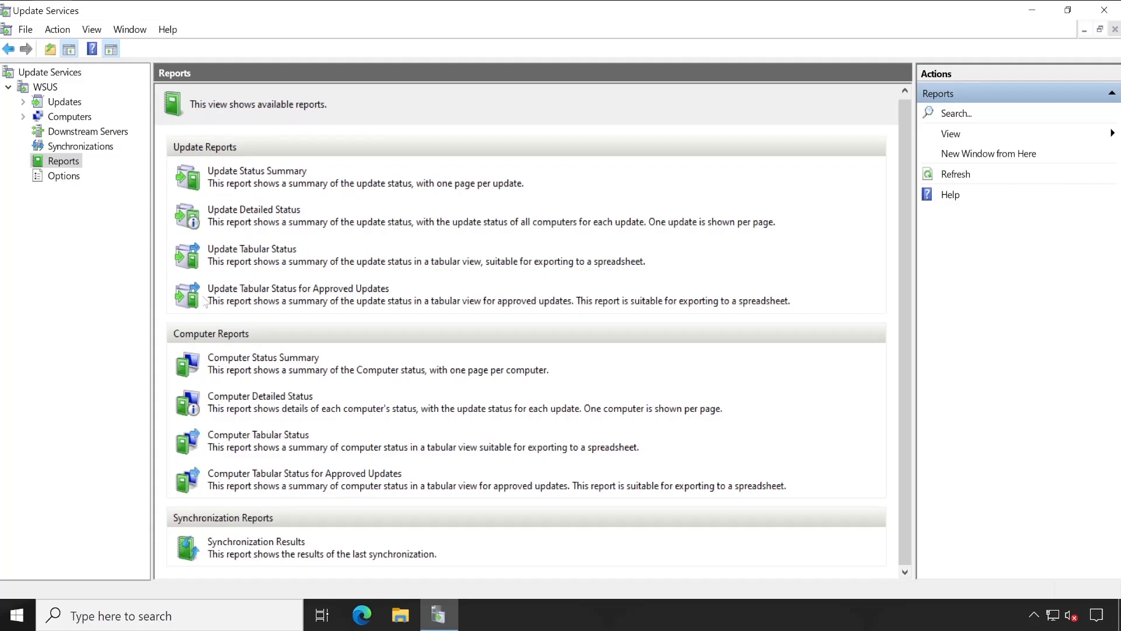
pyautogui.click(65, 178)
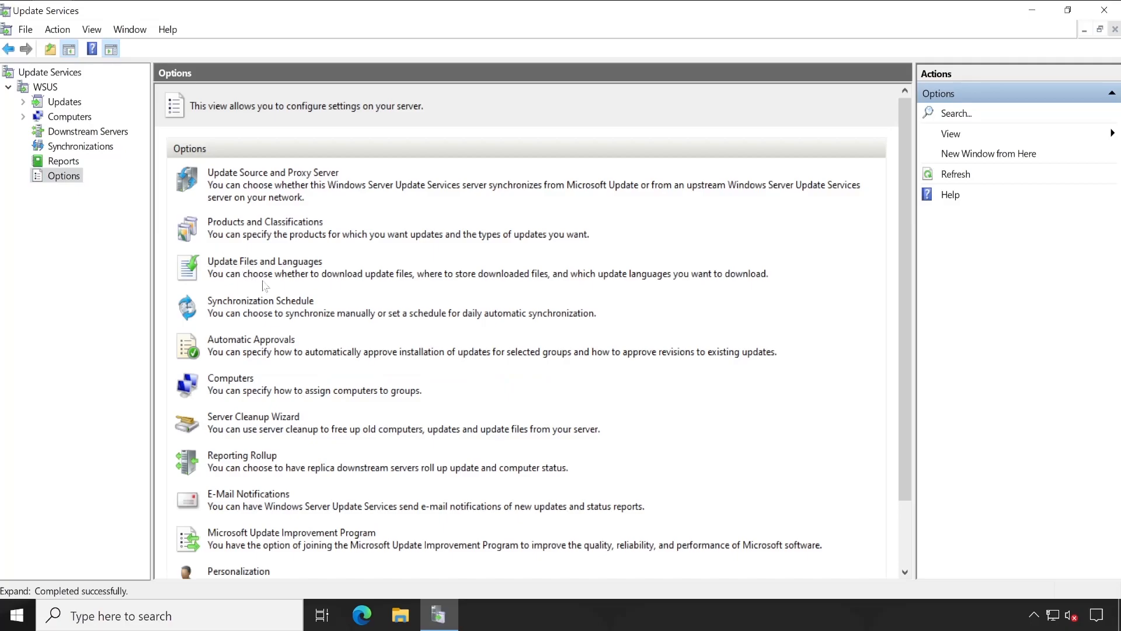
pyautogui.click(268, 503)
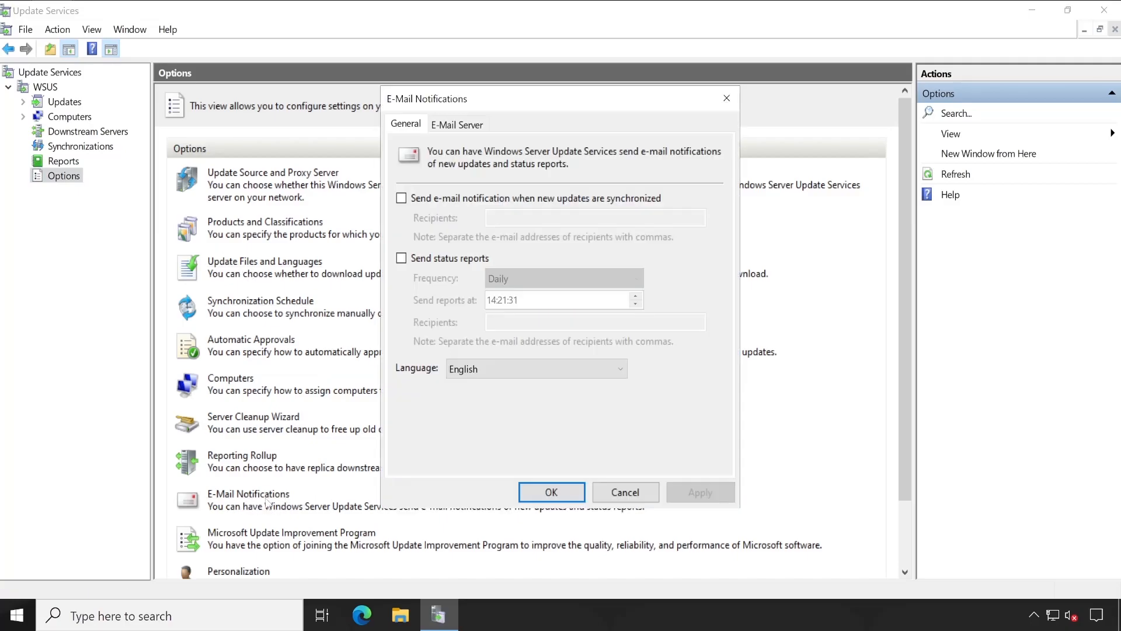
pyautogui.click(461, 125)
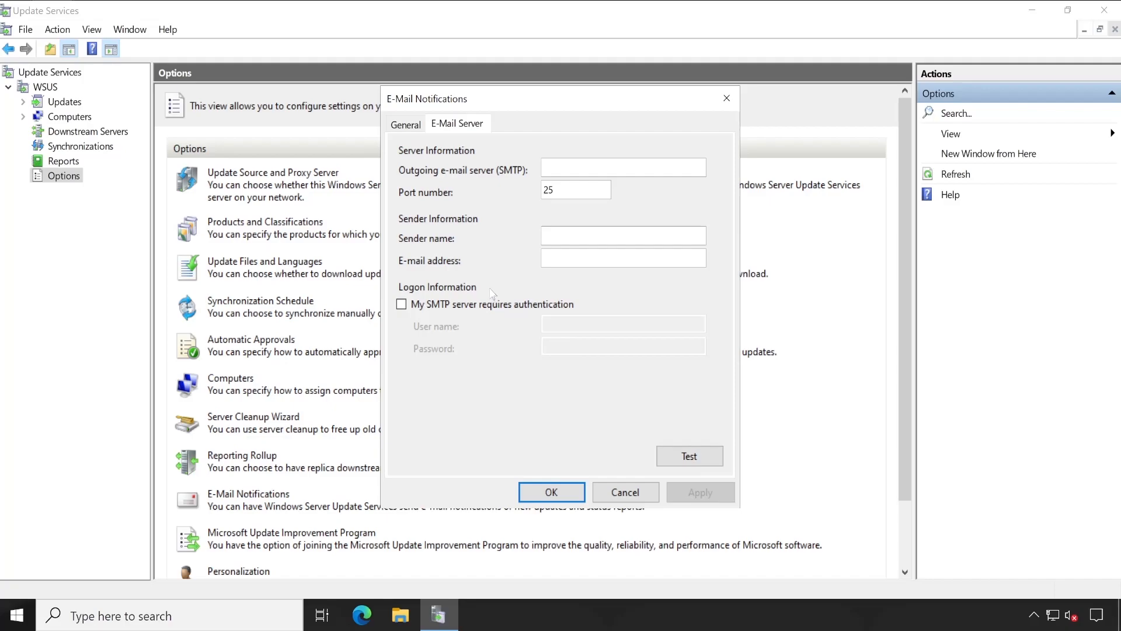
pyautogui.click(397, 128)
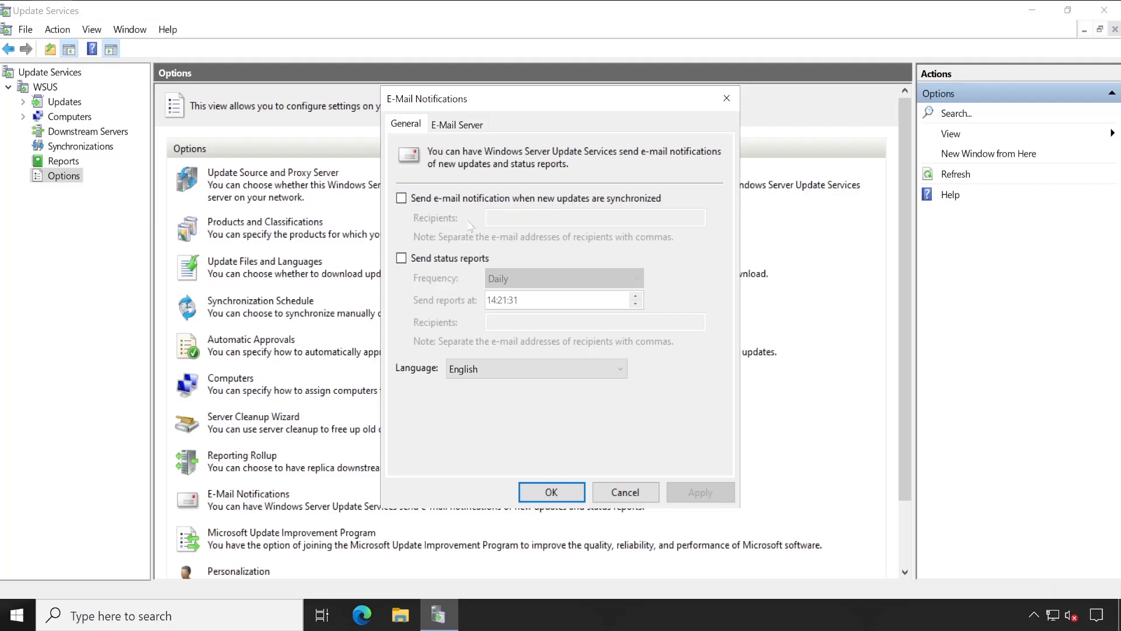
# Try enabling new-update e-mail notifications and status reports with their frequency and language, then cancel the dialog.
pyautogui.click(401, 198)
pyautogui.click(513, 218)
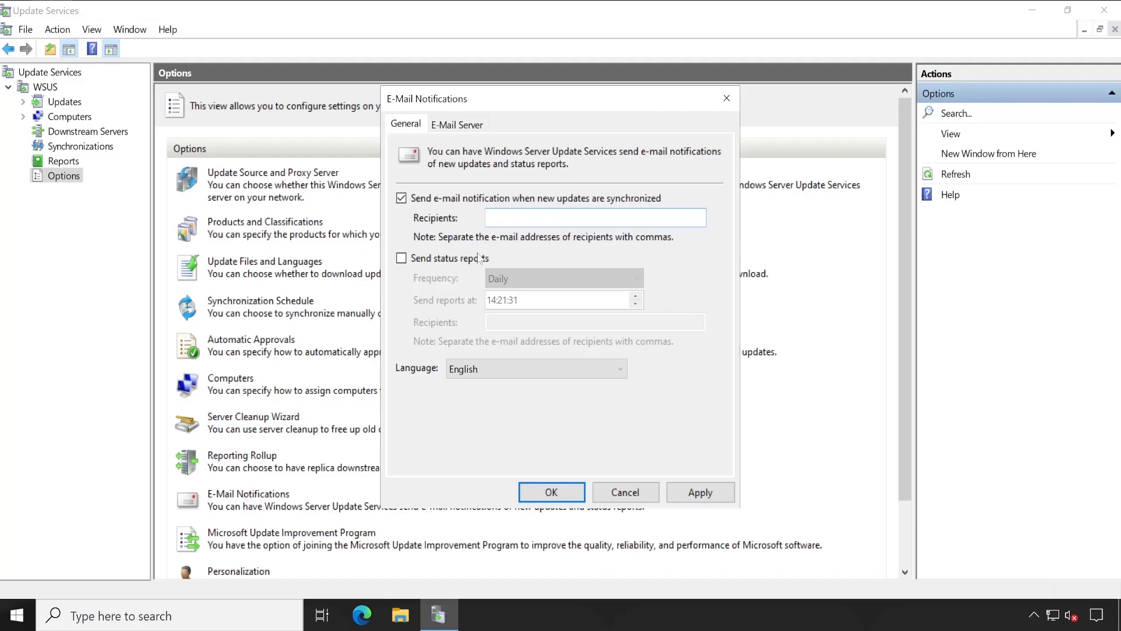
pyautogui.click(402, 258)
pyautogui.click(520, 279)
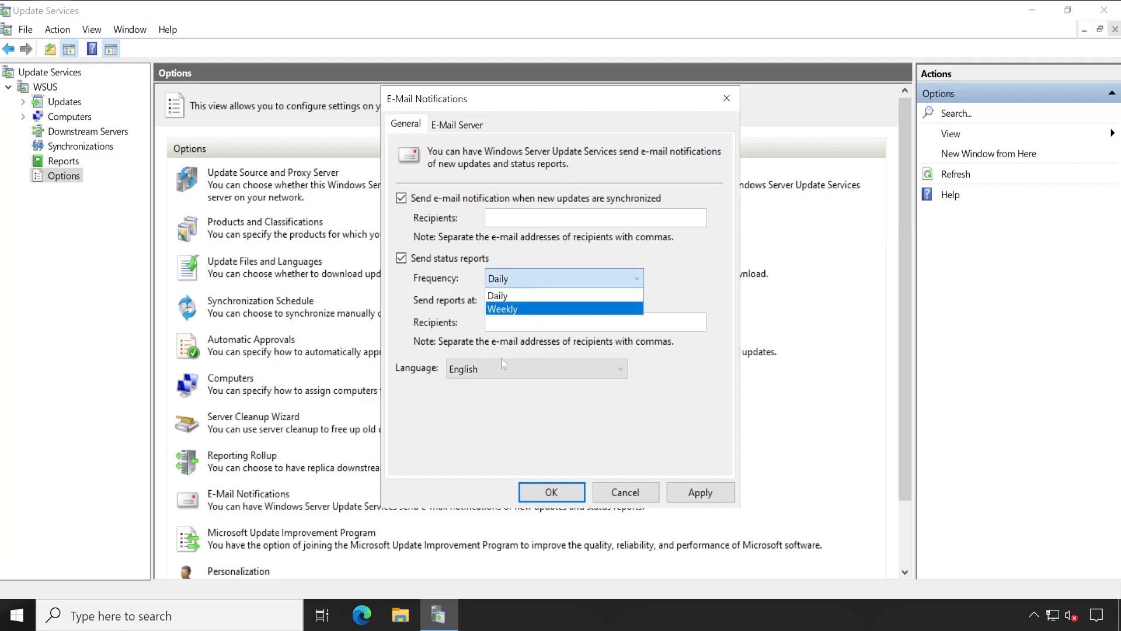
pyautogui.click(529, 415)
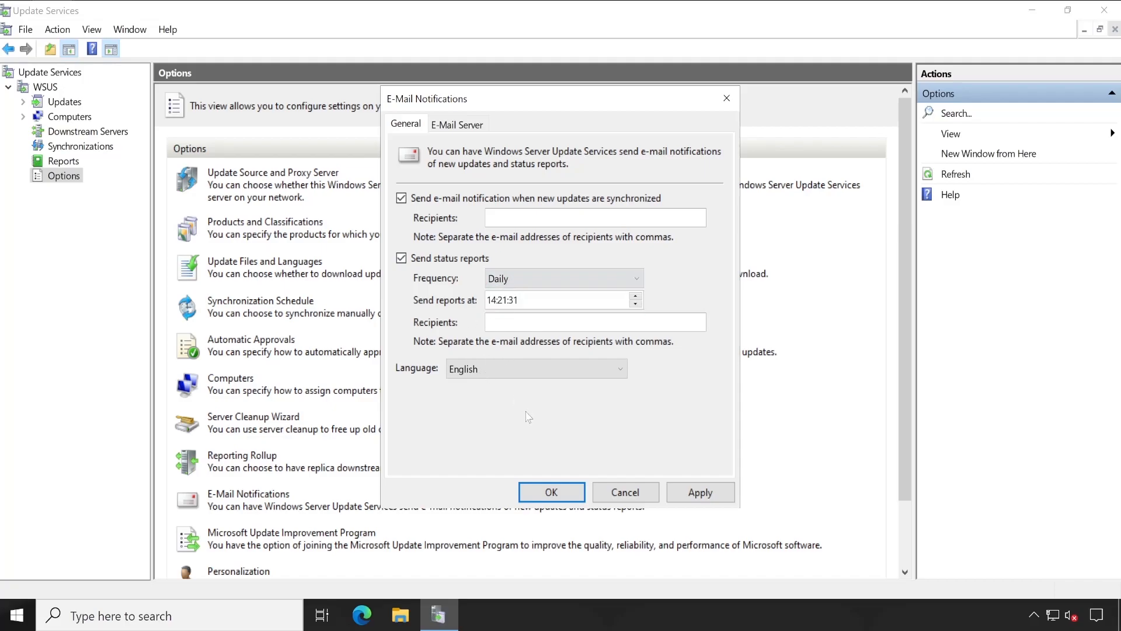
pyautogui.click(542, 376)
pyautogui.click(505, 373)
pyautogui.click(635, 498)
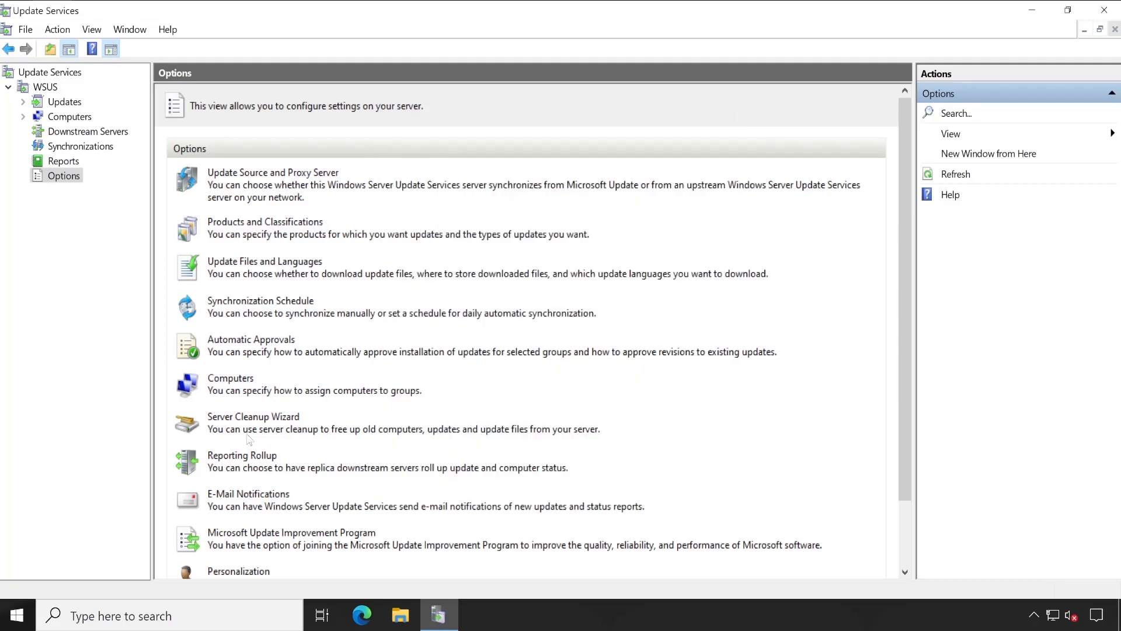
# Open the status report for wsus.technicalspark.com in the Unassigned Computers group, then close it.
pyautogui.click(65, 161)
pyautogui.click(74, 147)
pyautogui.click(37, 133)
pyautogui.click(37, 132)
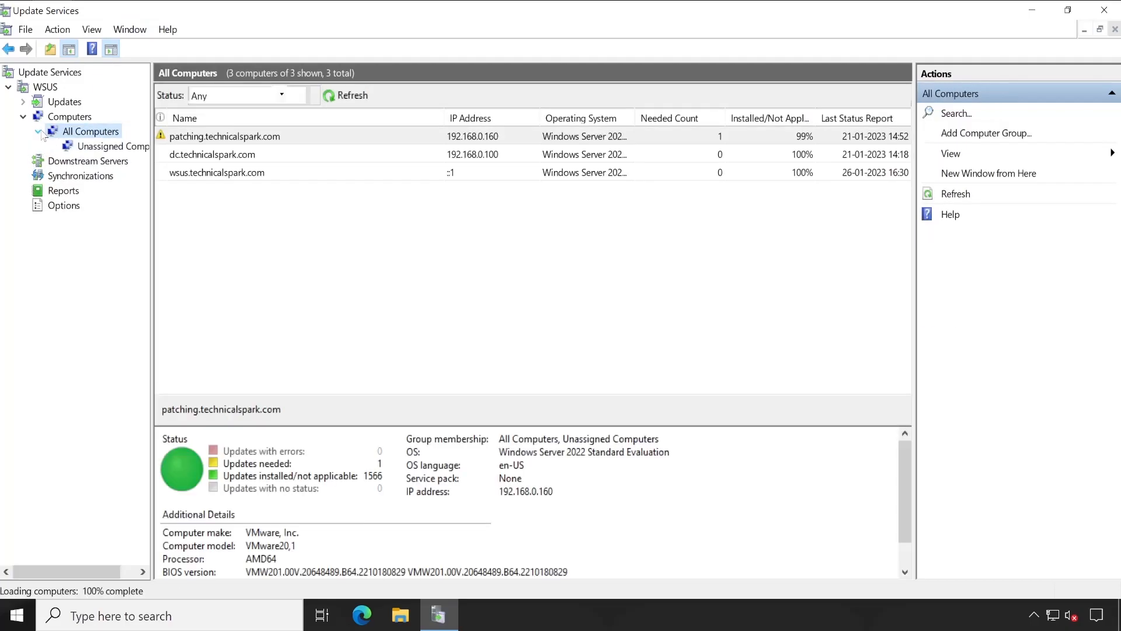
pyautogui.click(103, 147)
pyautogui.click(225, 172)
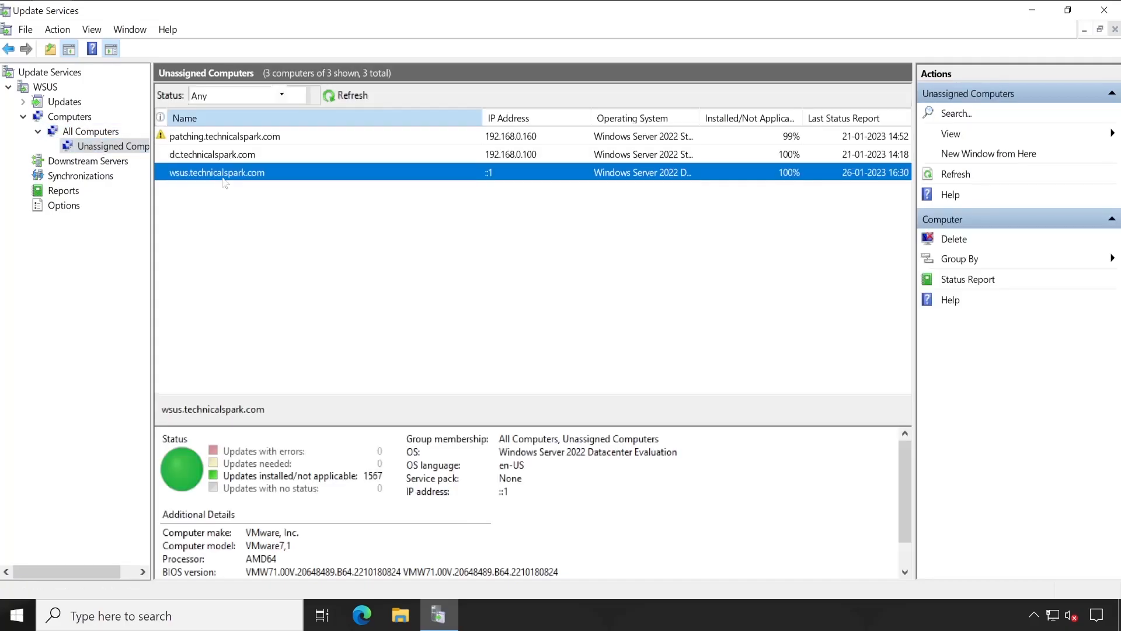
pyautogui.rightClick(225, 181)
pyautogui.click(275, 230)
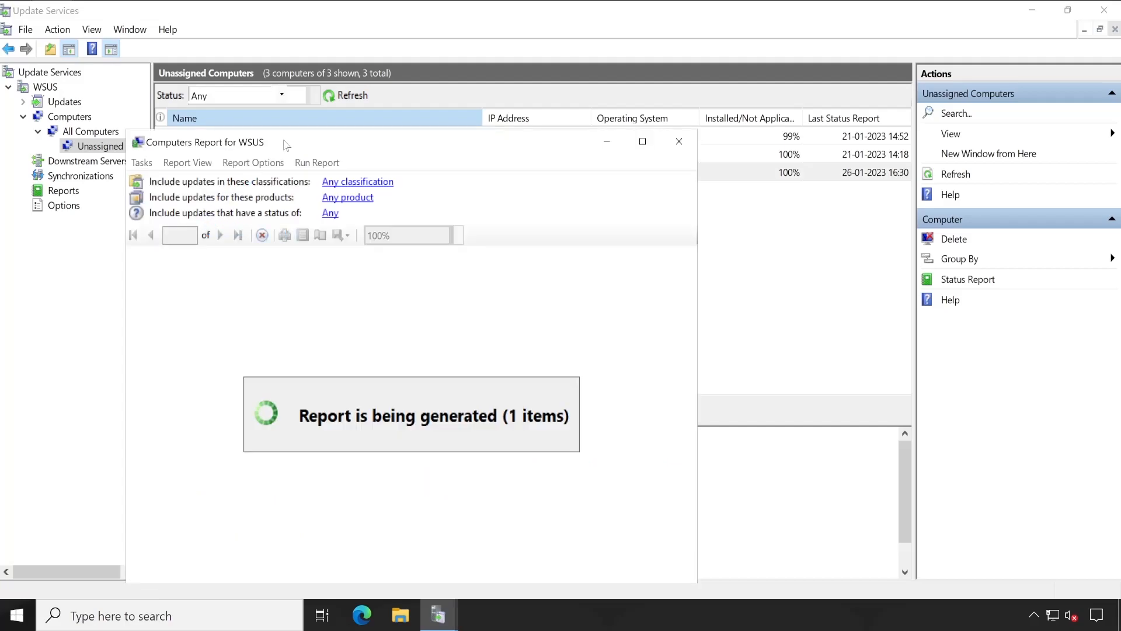
pyautogui.moveTo(287, 144); pyautogui.dragTo(316, 48)
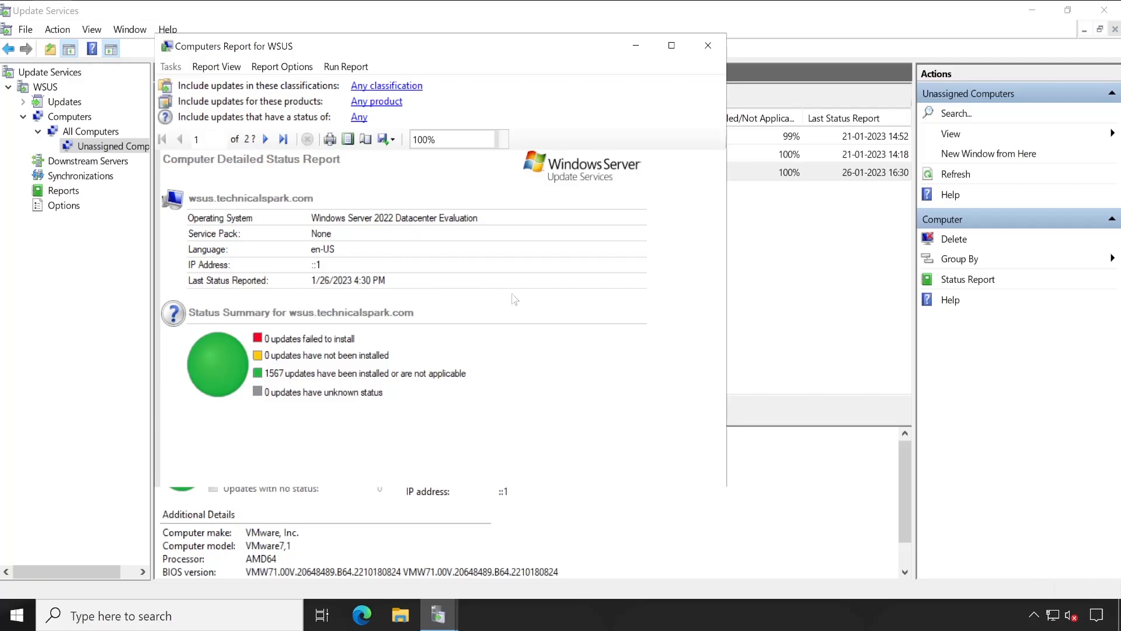
pyautogui.click(708, 46)
# Review the Computers, Updates and WSUS overview pages in the console.
pyautogui.click(70, 117)
pyautogui.click(65, 102)
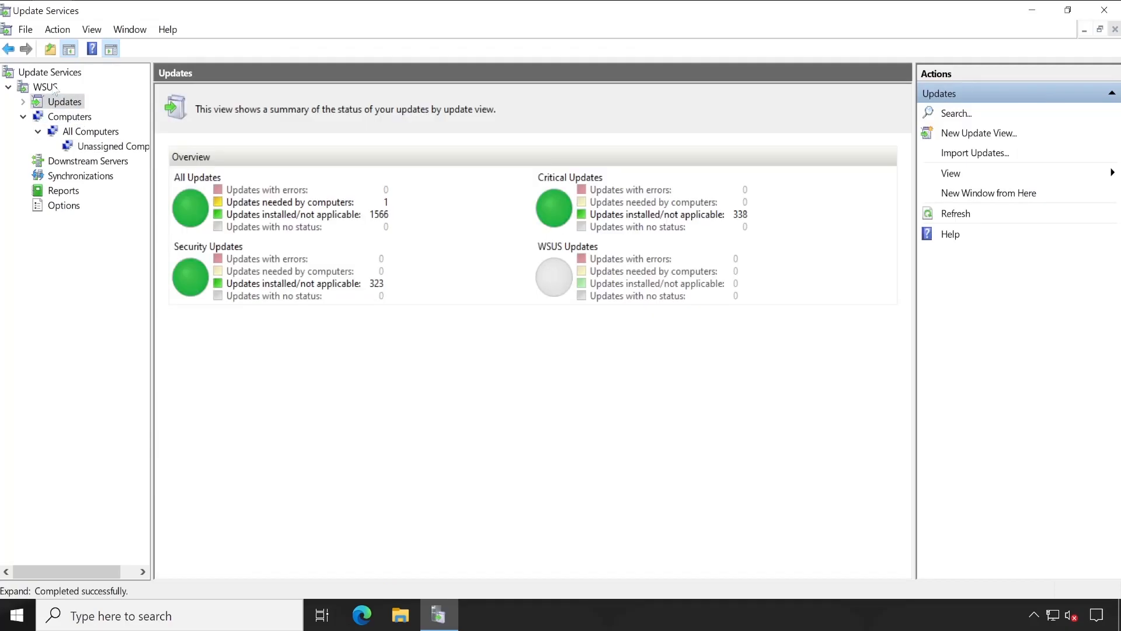
pyautogui.click(54, 87)
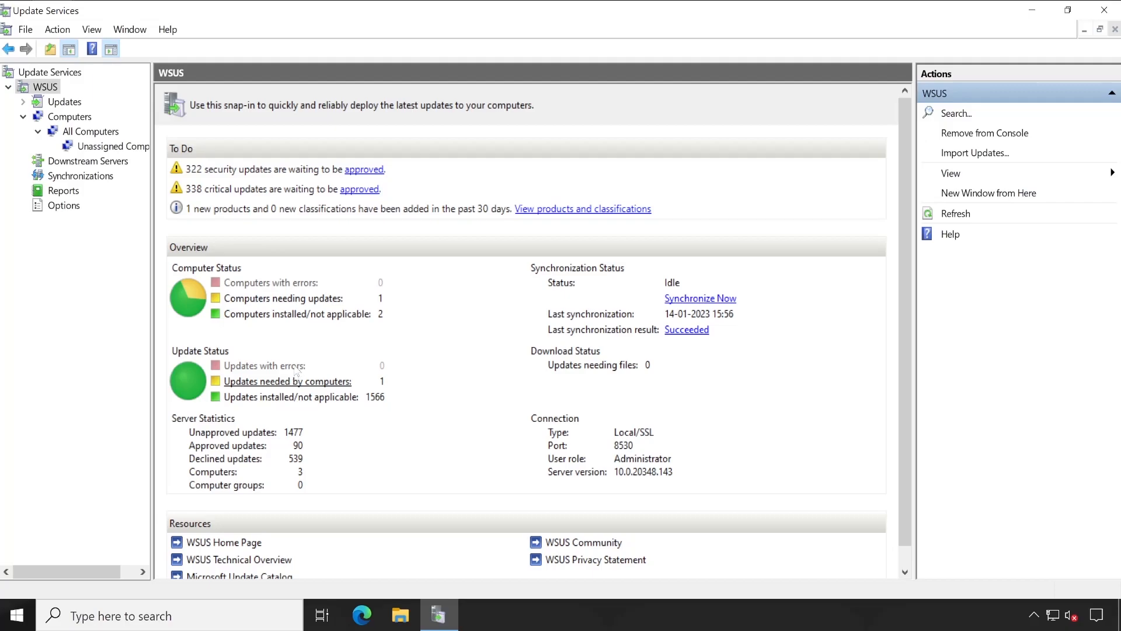
# Locate the ReportViewer installer in the Downloads folder, close File Explorer and return to the Reports view.
pyautogui.click(400, 614)
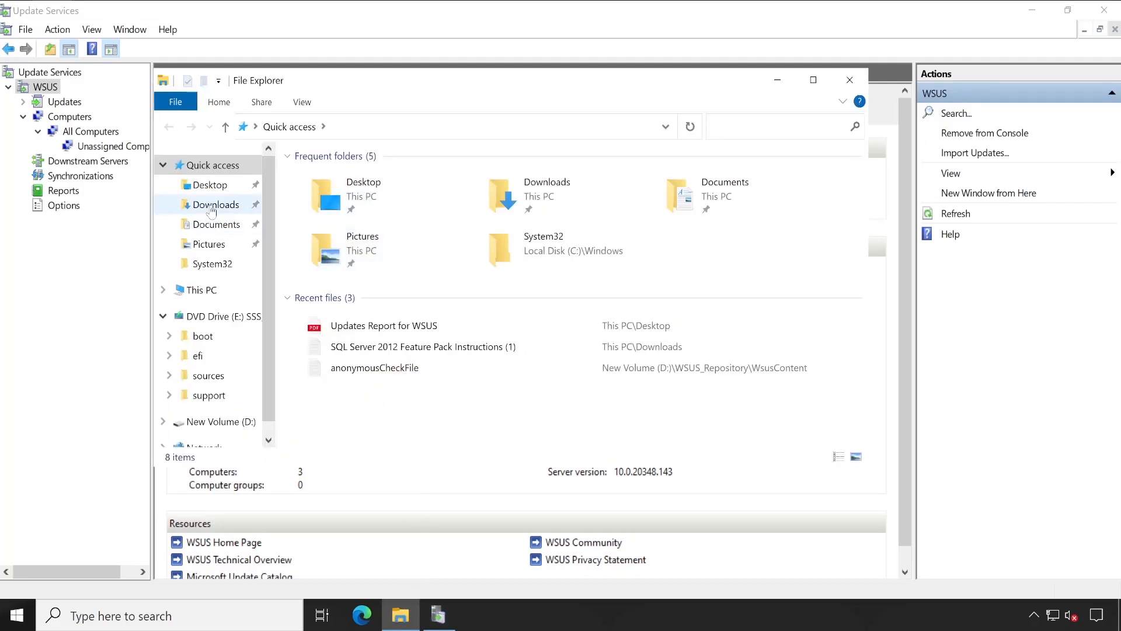
pyautogui.click(216, 204)
pyautogui.click(448, 201)
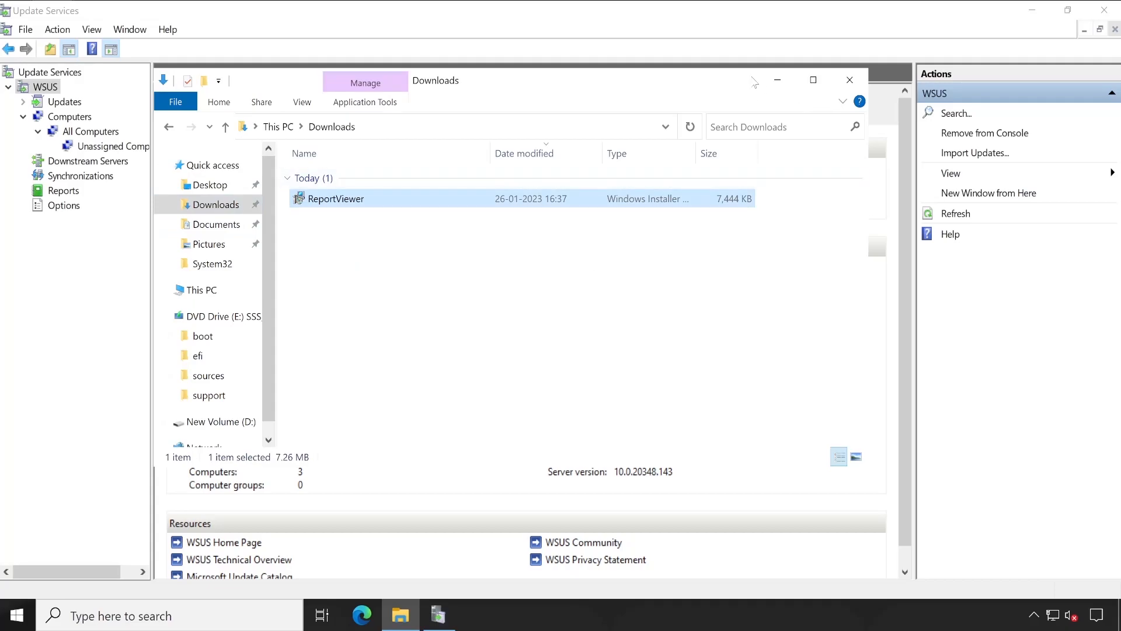
pyautogui.click(777, 85)
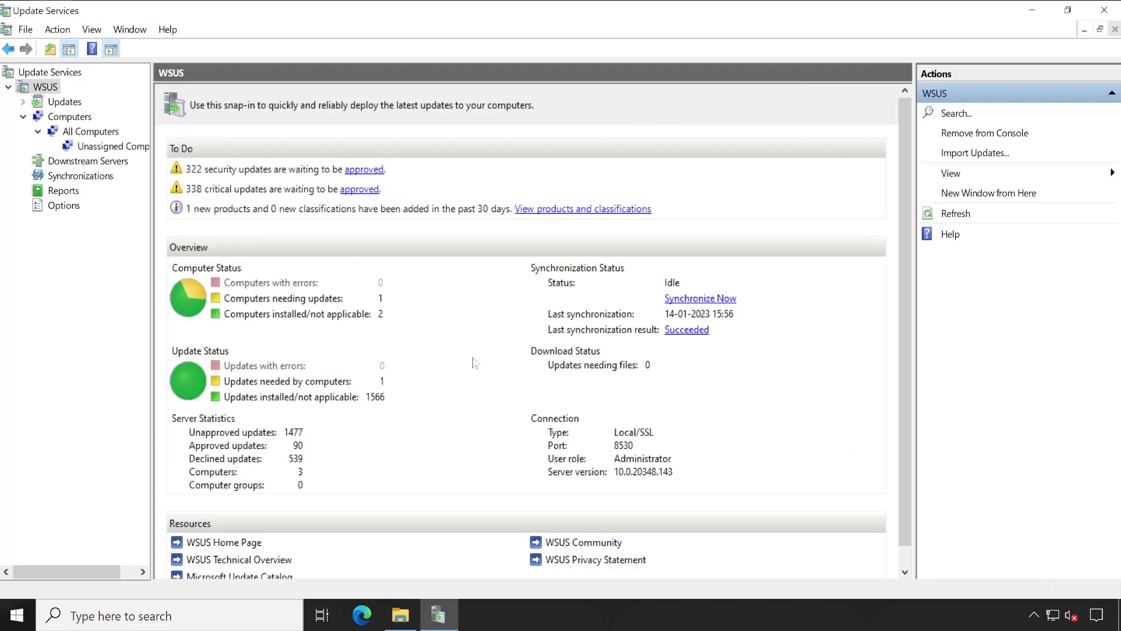
pyautogui.click(63, 191)
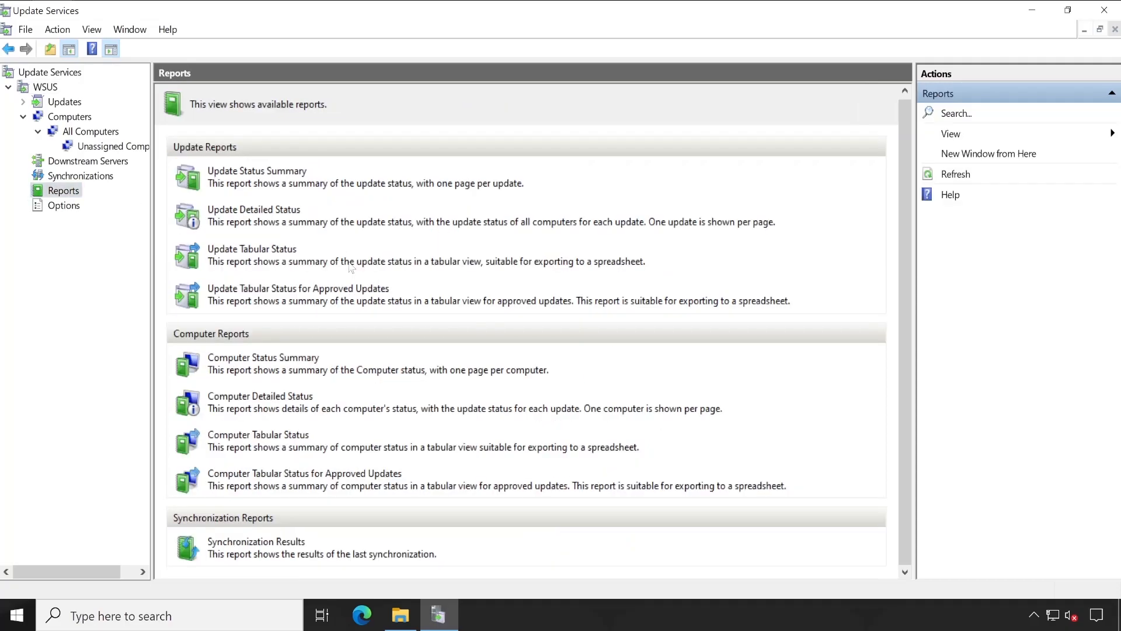